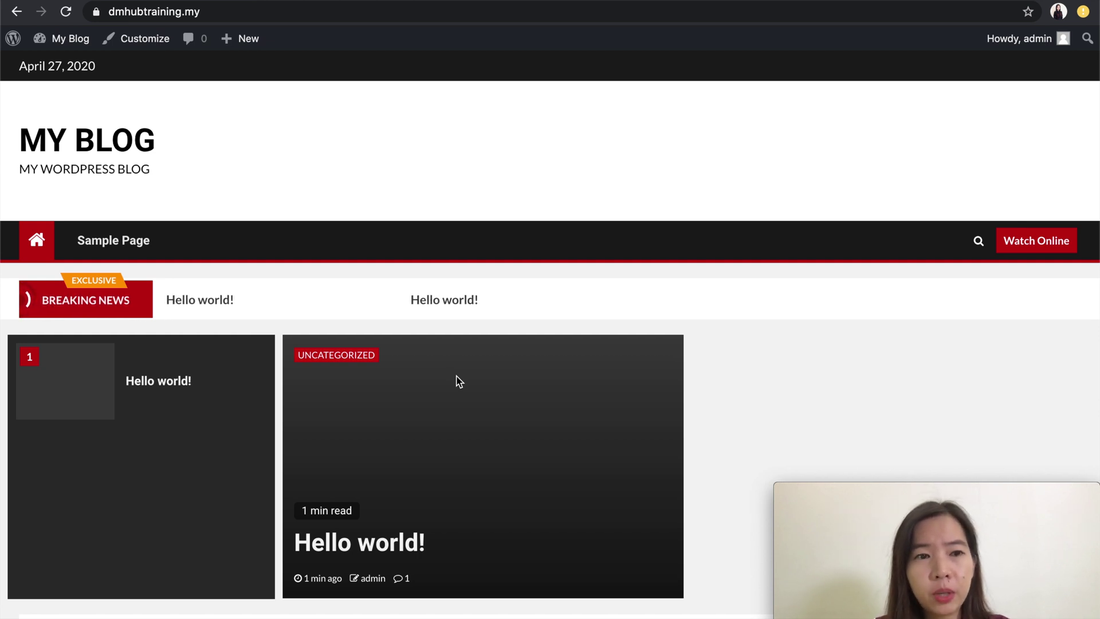
Examine the dmhubtraining.my blog homepage from the header through the posts and sidebar to the You May Have Missed section
scroll(459, 382, down, 1)
scroll(459, 382, down, 3)
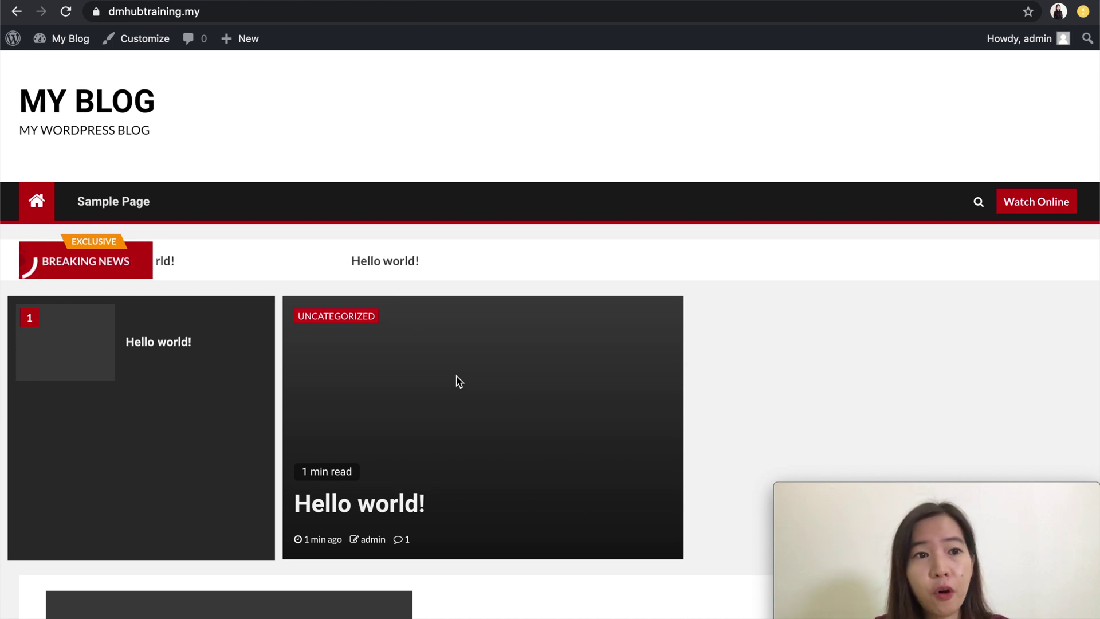
scroll(459, 381, down, 2)
scroll(459, 381, down, 7)
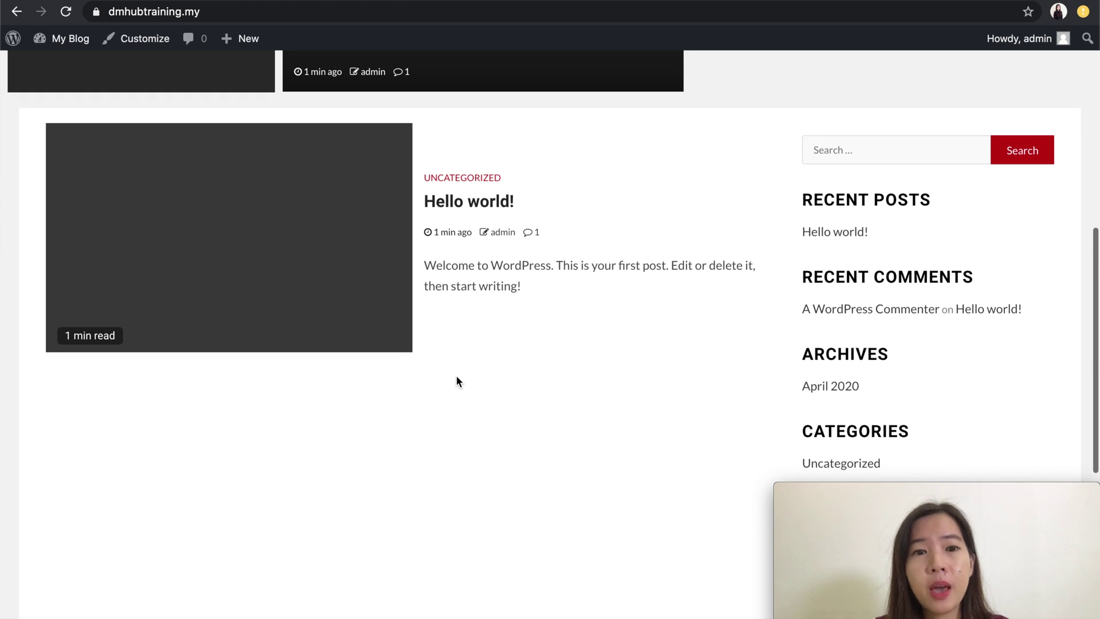
scroll(456, 376, down, 1)
scroll(456, 376, down, 1)
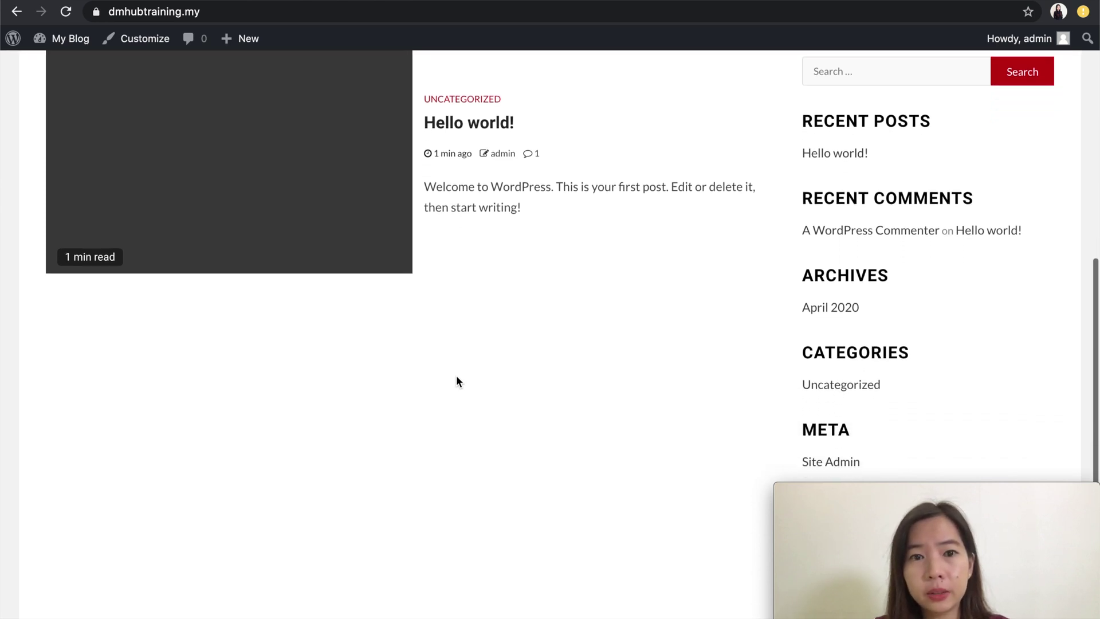
scroll(456, 376, down, 3)
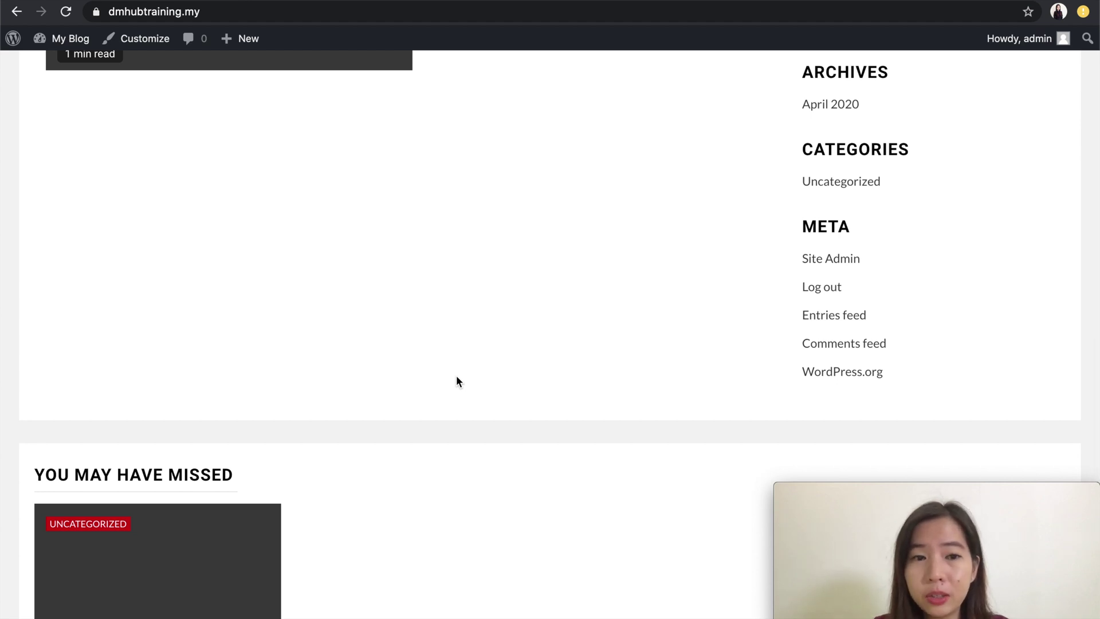
scroll(445, 361, up, 15)
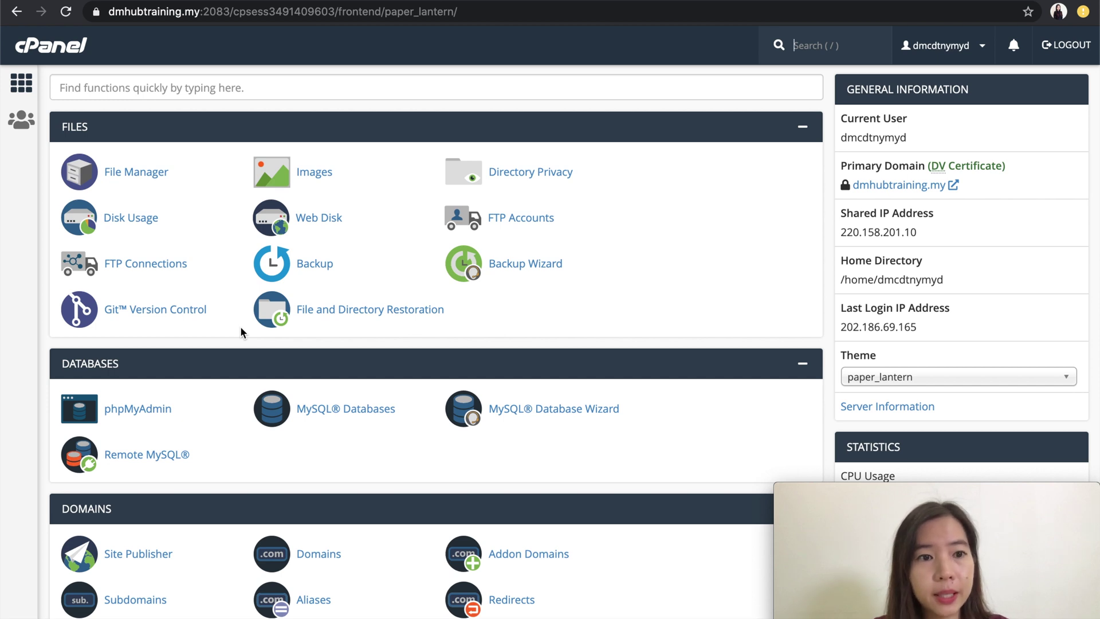
Open the public_html folder in File Manager and select the WordPress files from wp-admin through wp-trackback.php
scroll(241, 331, down, 1)
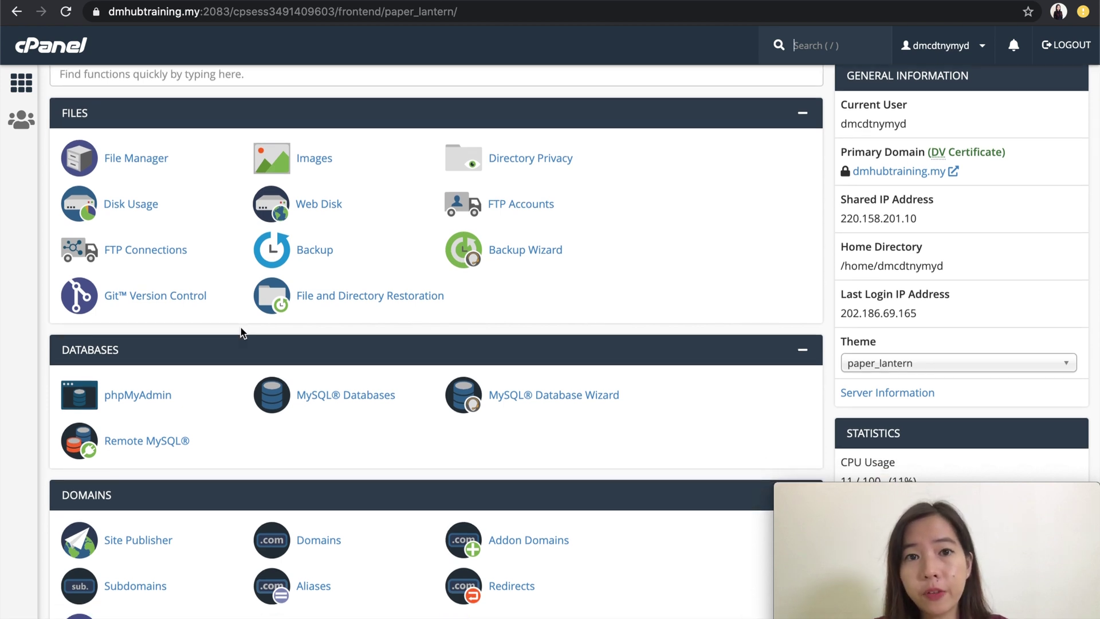
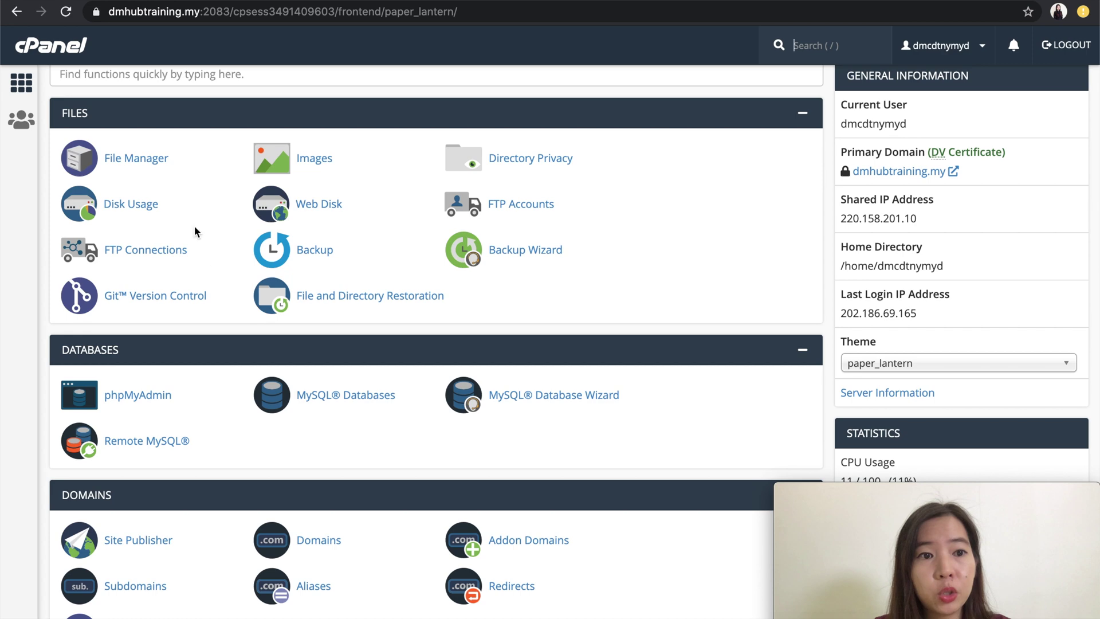
click(143, 168)
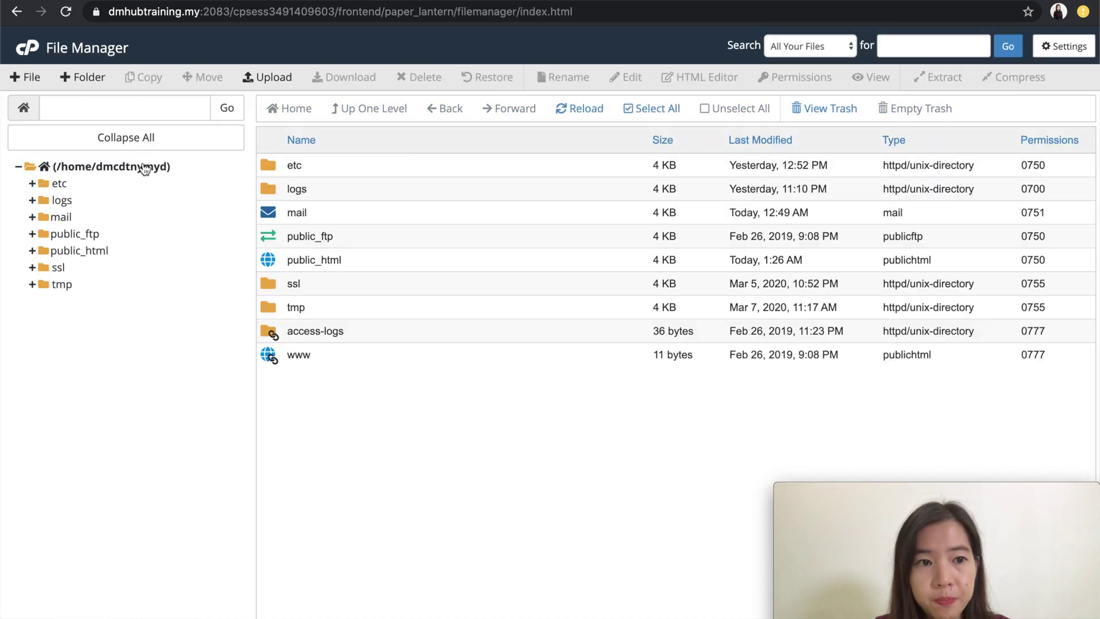
double_click(273, 259)
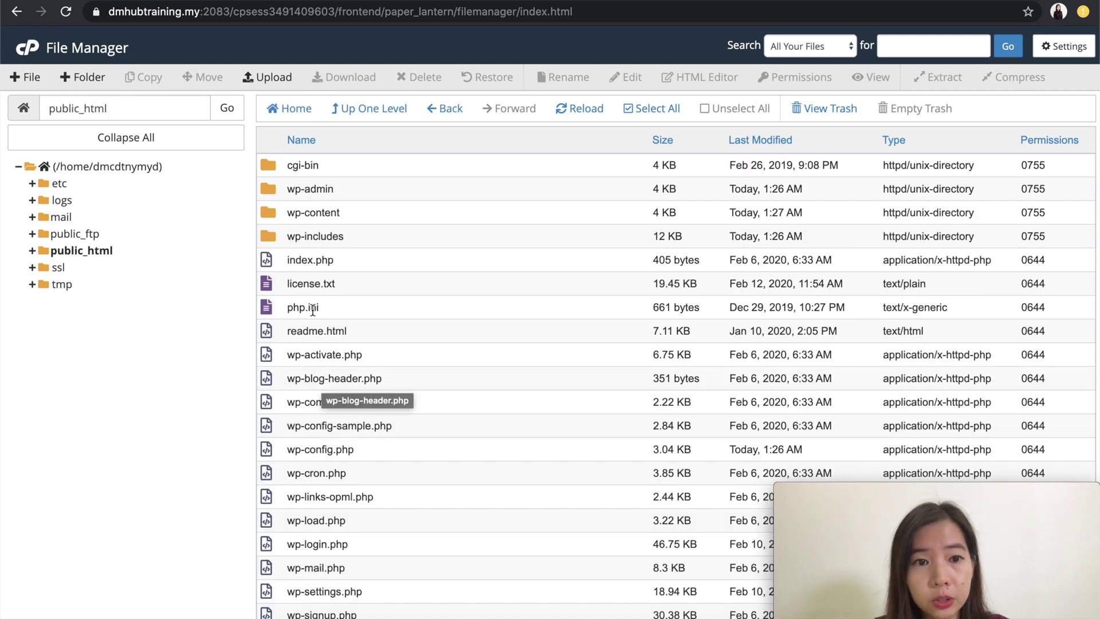
scroll(387, 590, down, 1)
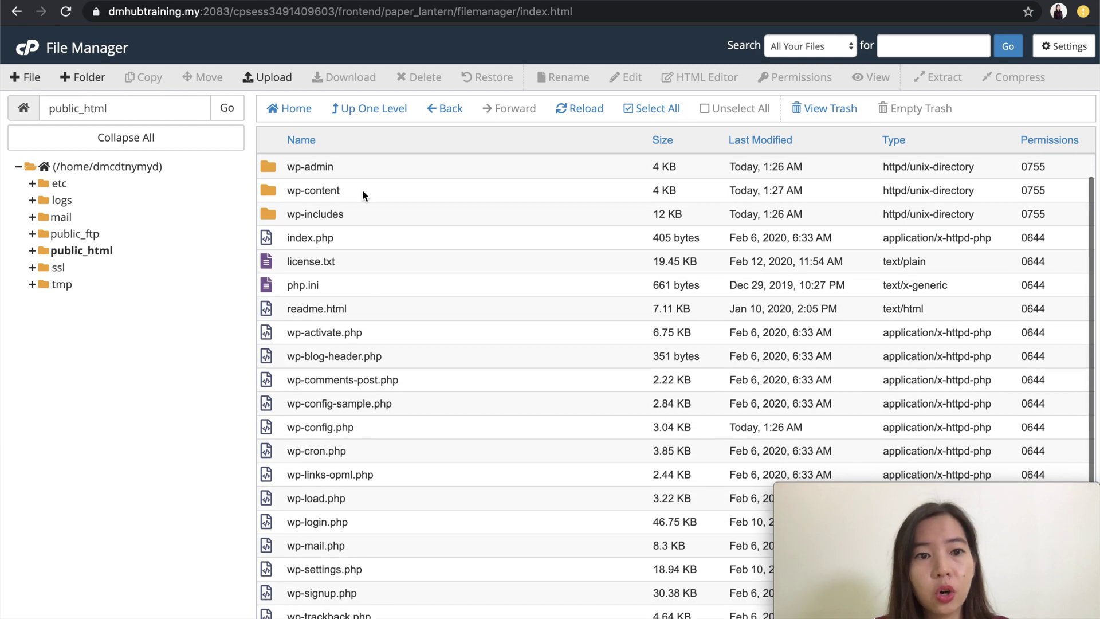
click(359, 170)
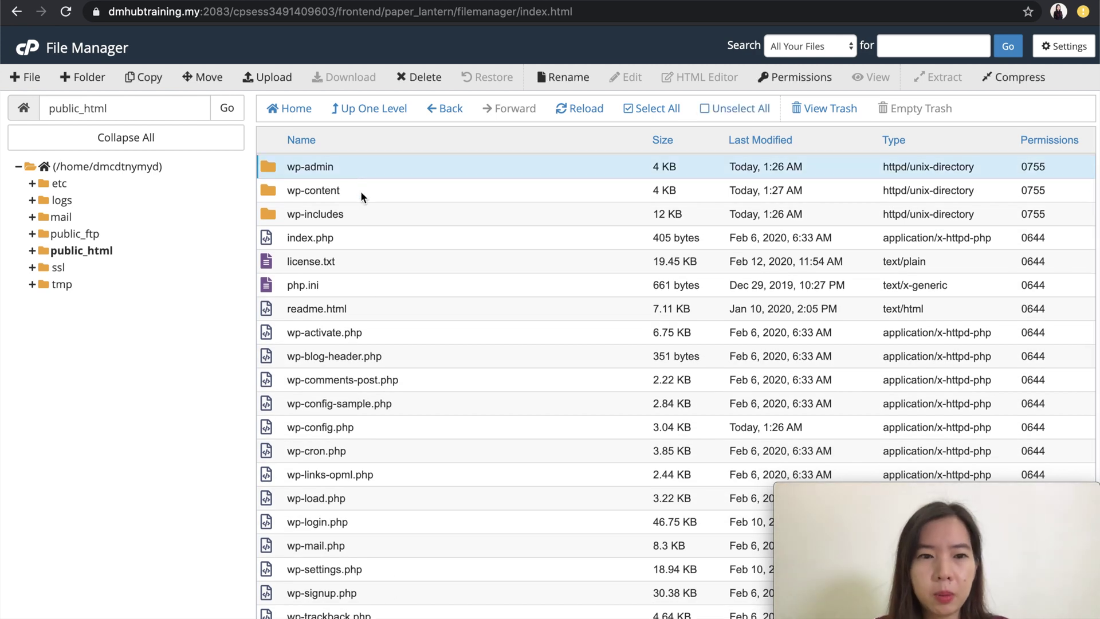
shift+click(378, 615)
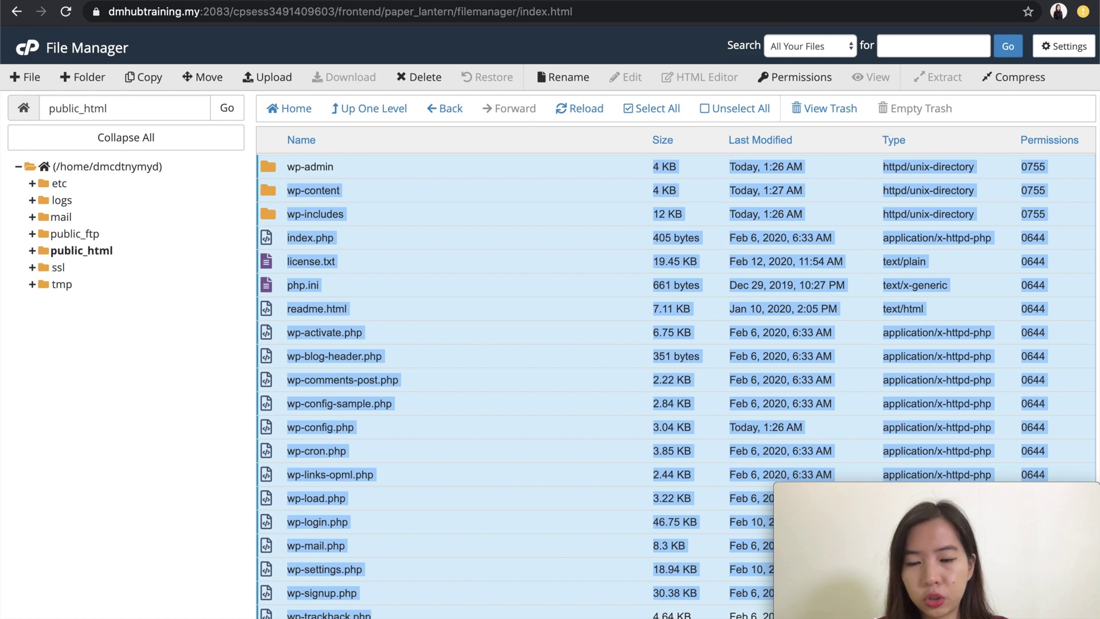
scroll(368, 171, up, 1)
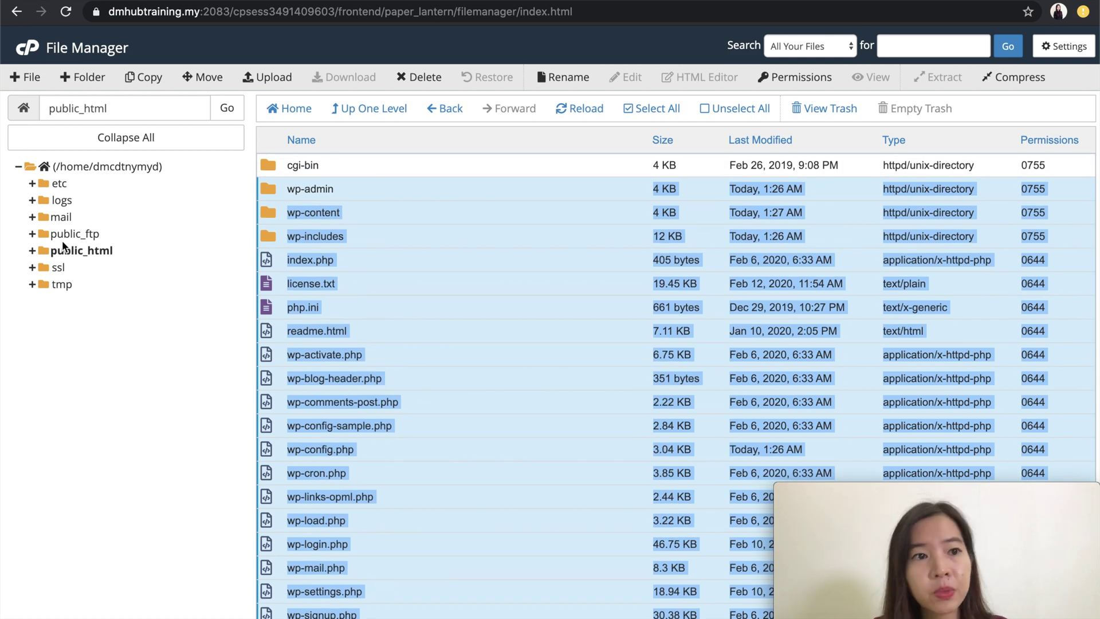
Open MySQL Databases from the cPanel home page and highlight the WordPress database's name under Current Databases
click(27, 48)
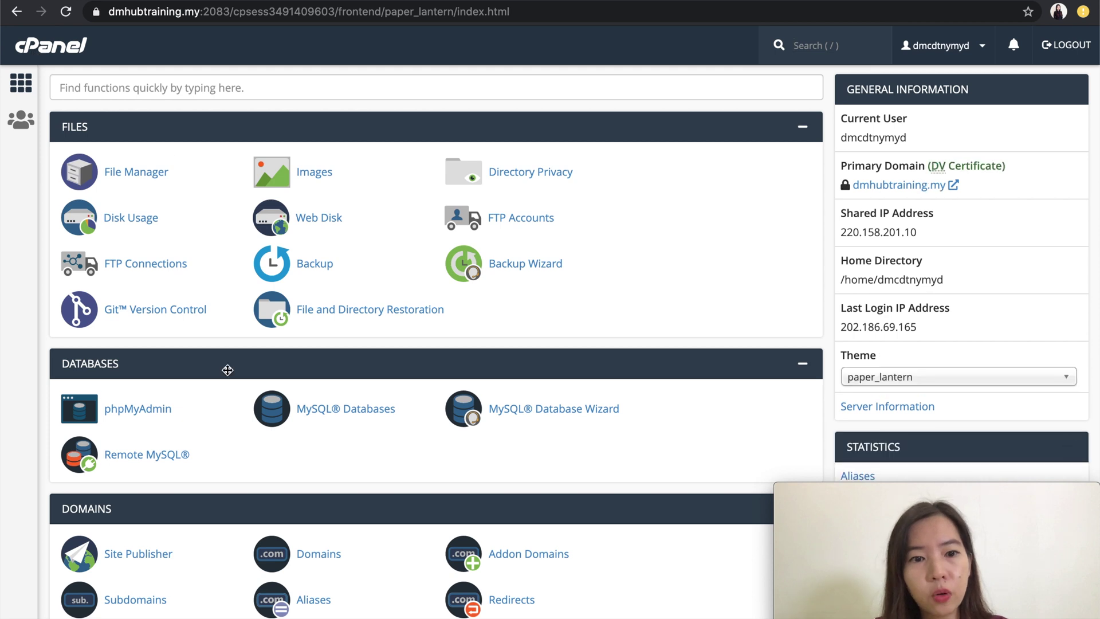
scroll(228, 370, down, 1)
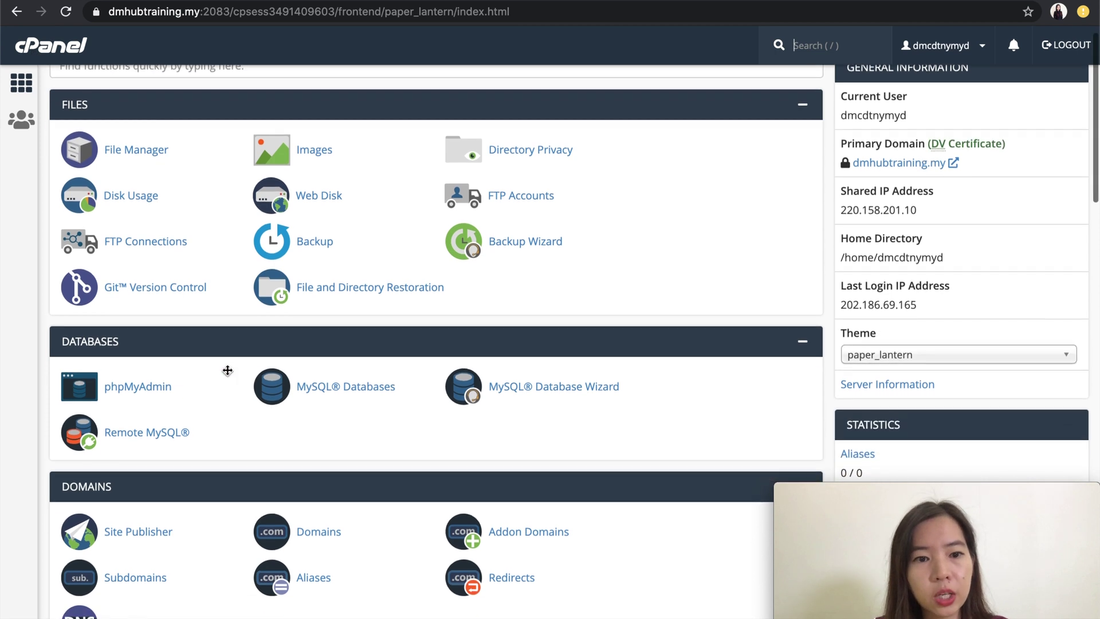
click(365, 391)
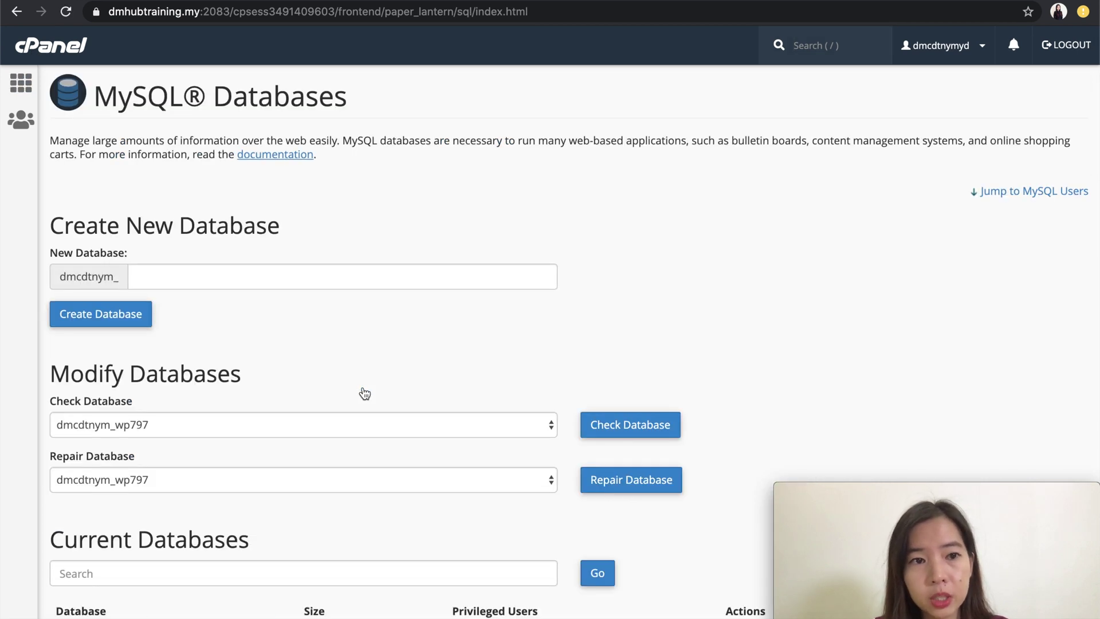
scroll(365, 393, down, 5)
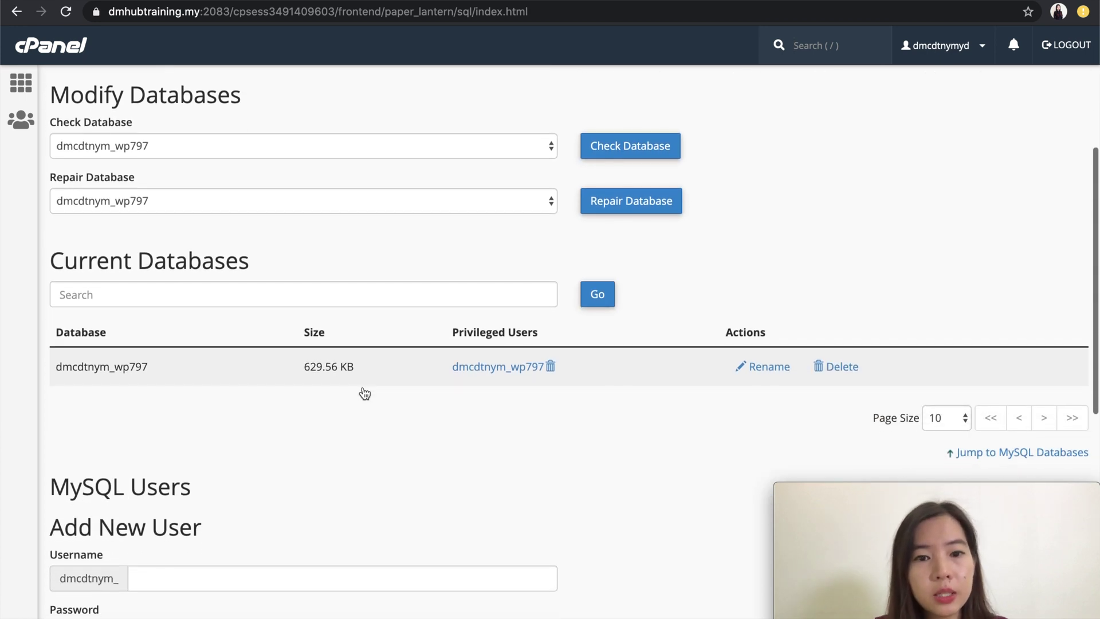
double_click(120, 368)
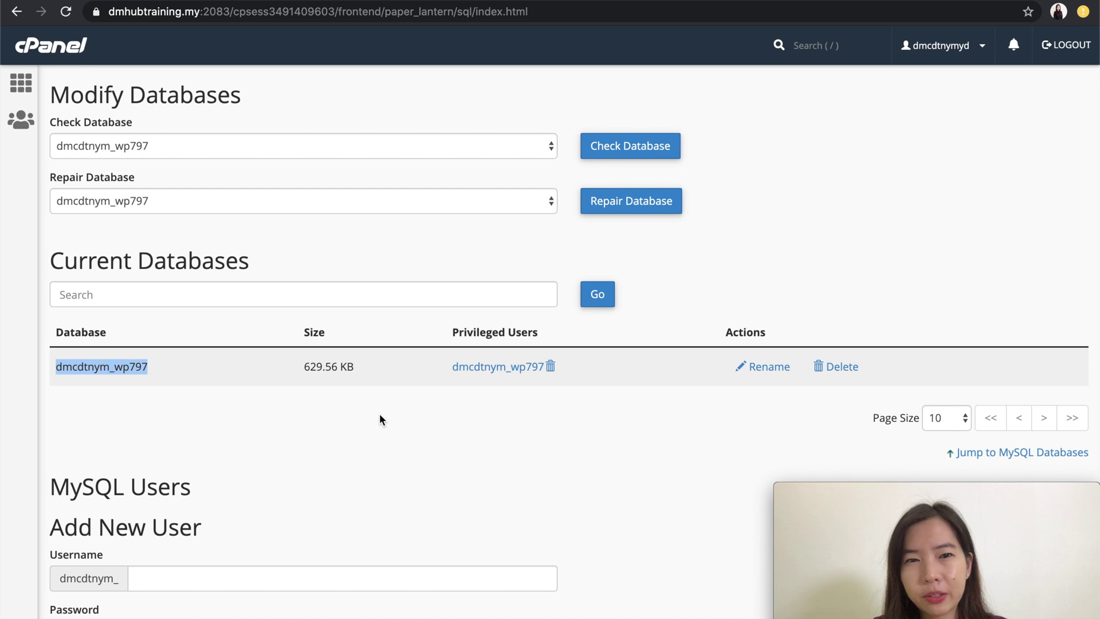
scroll(379, 332, up, 1)
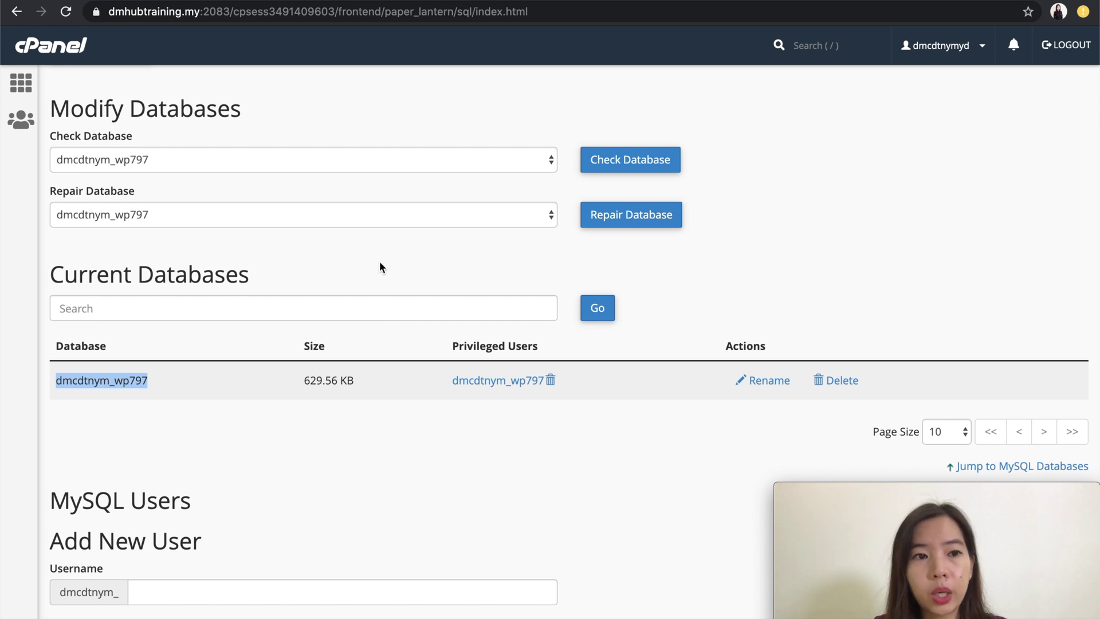
scroll(380, 260, up, 5)
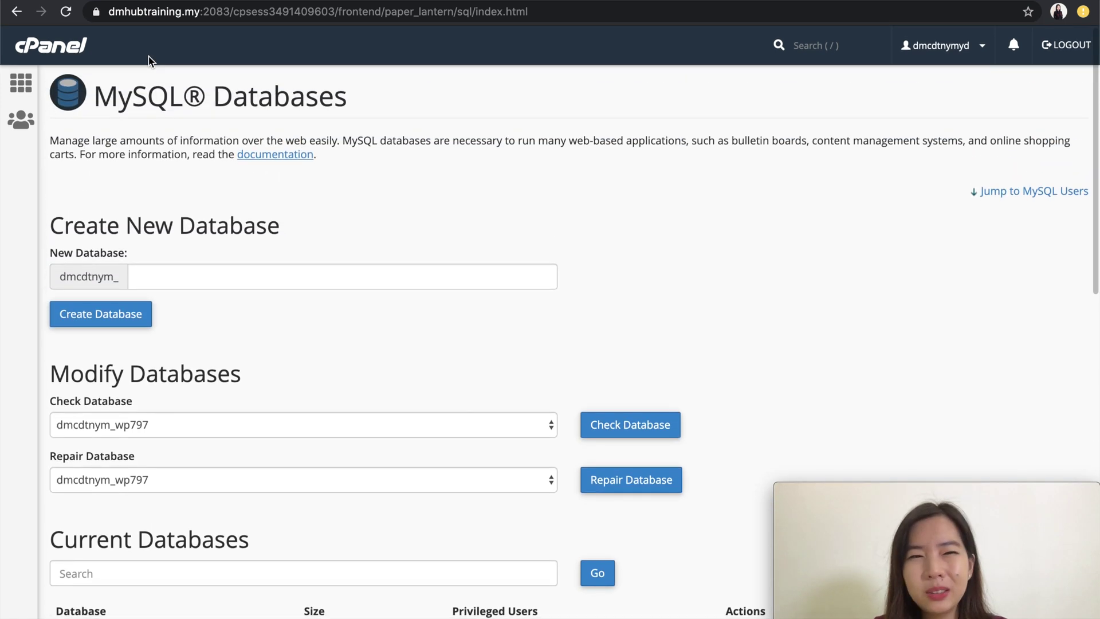
Return to the cPanel home page and open WordPress in the Softaculous Apps Installer at its Current Installations list
click(75, 47)
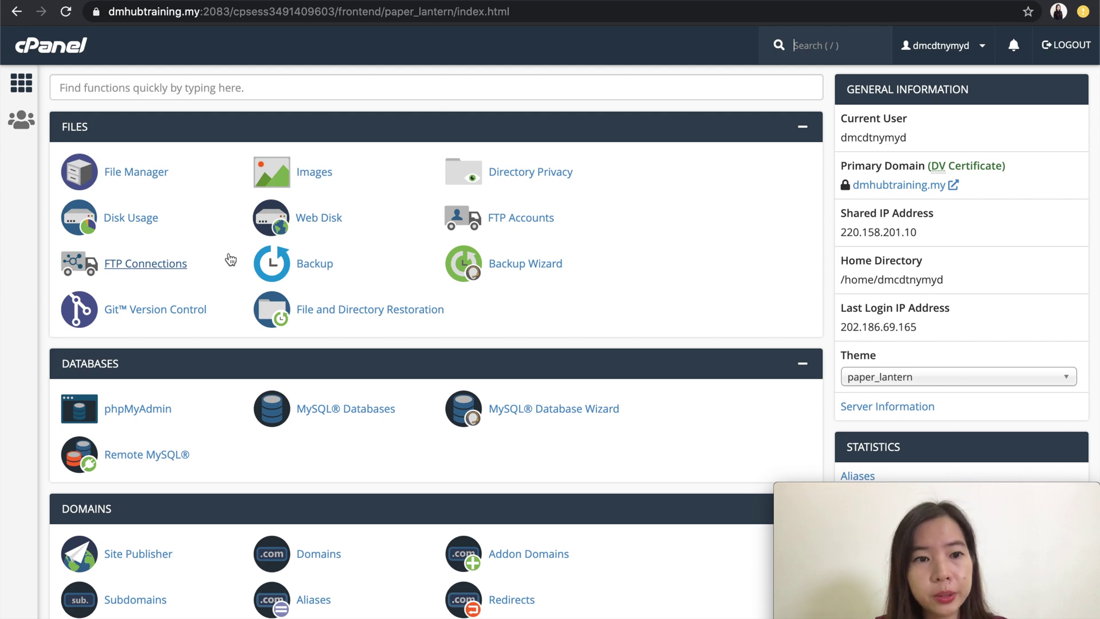
scroll(231, 354, down, 5)
scroll(231, 354, down, 17)
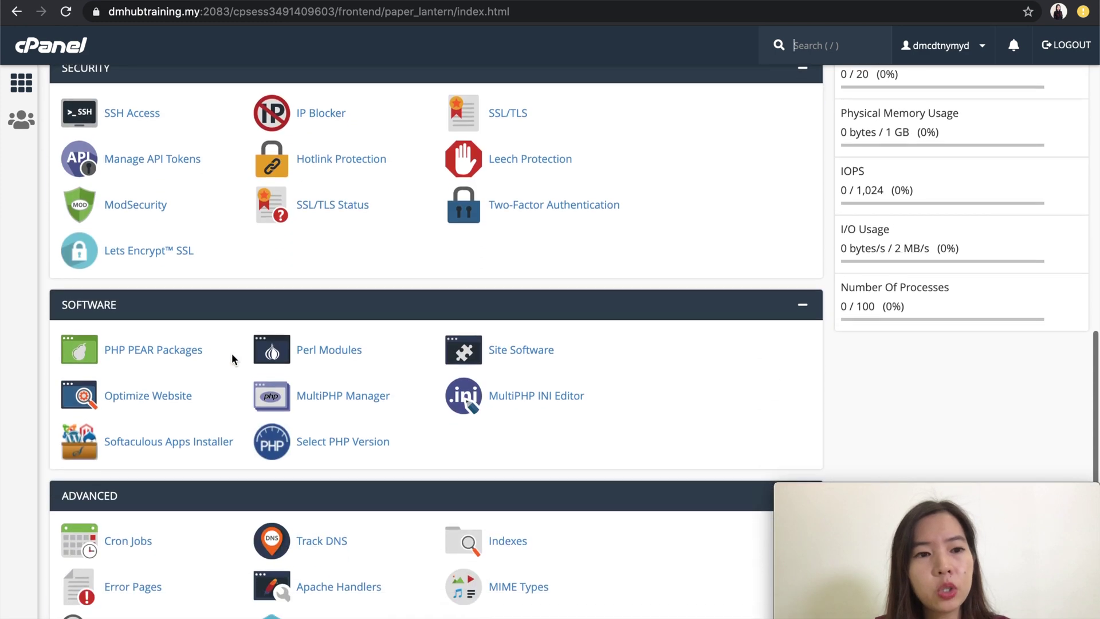
scroll(231, 359, down, 11)
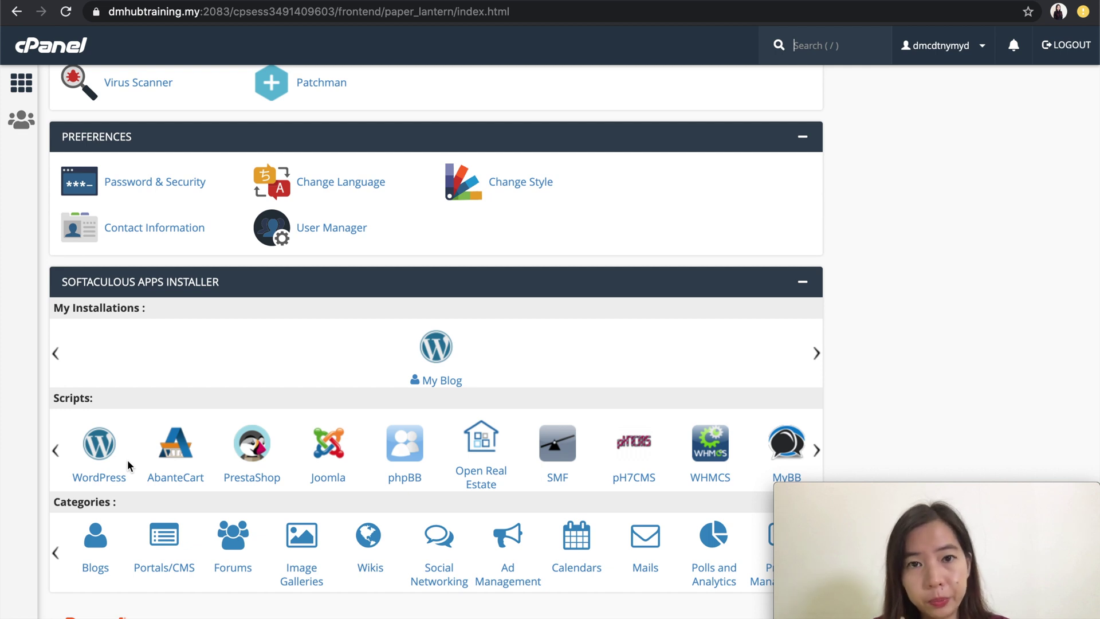
click(107, 455)
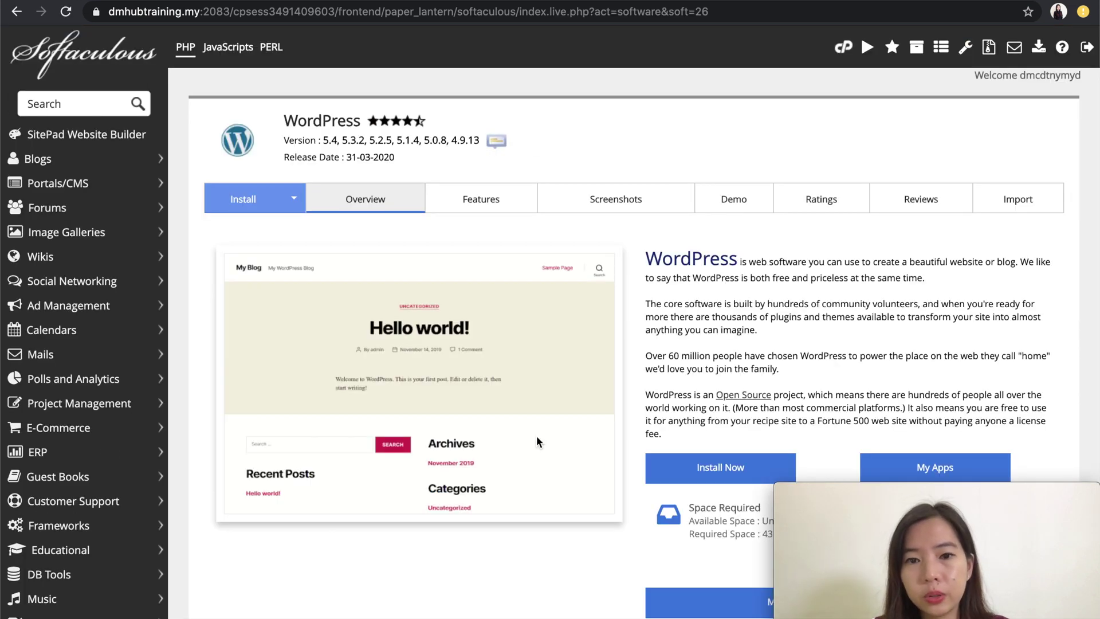
scroll(536, 436, down, 3)
scroll(532, 439, down, 5)
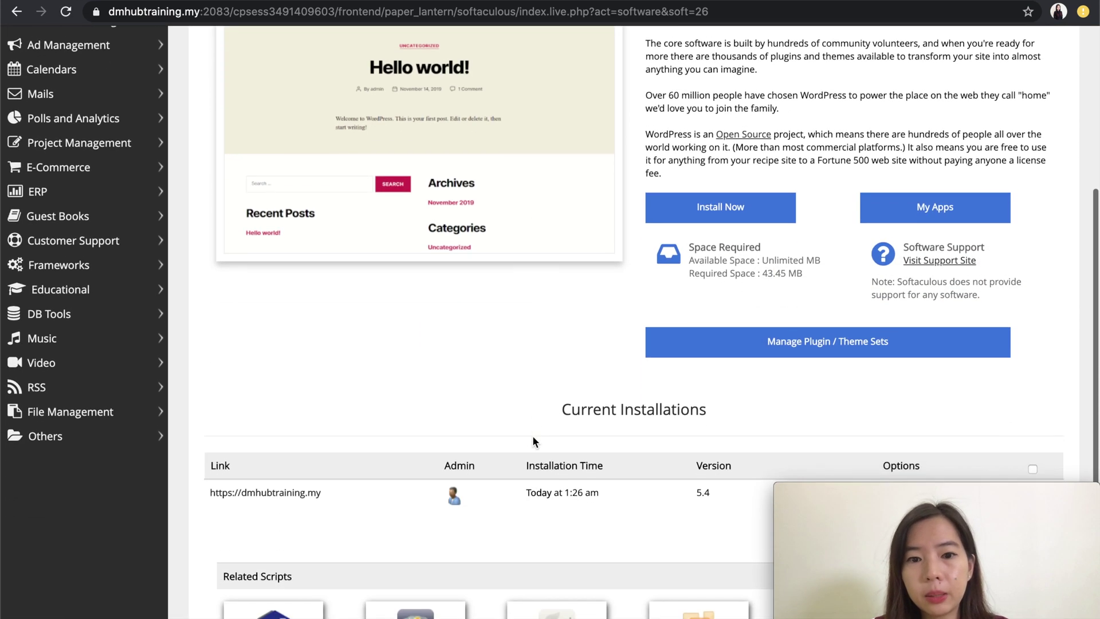
scroll(533, 441, down, 1)
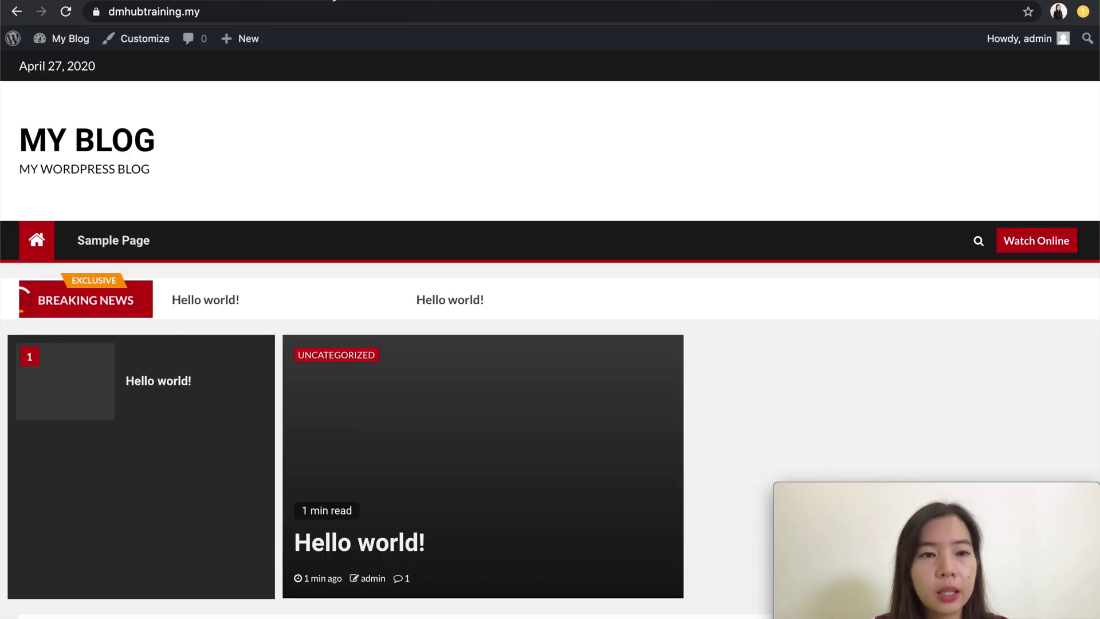
Check the web address of the blog's homepage and return to the Softaculous WordPress page
click(309, 11)
key(super+a)
click(338, 167)
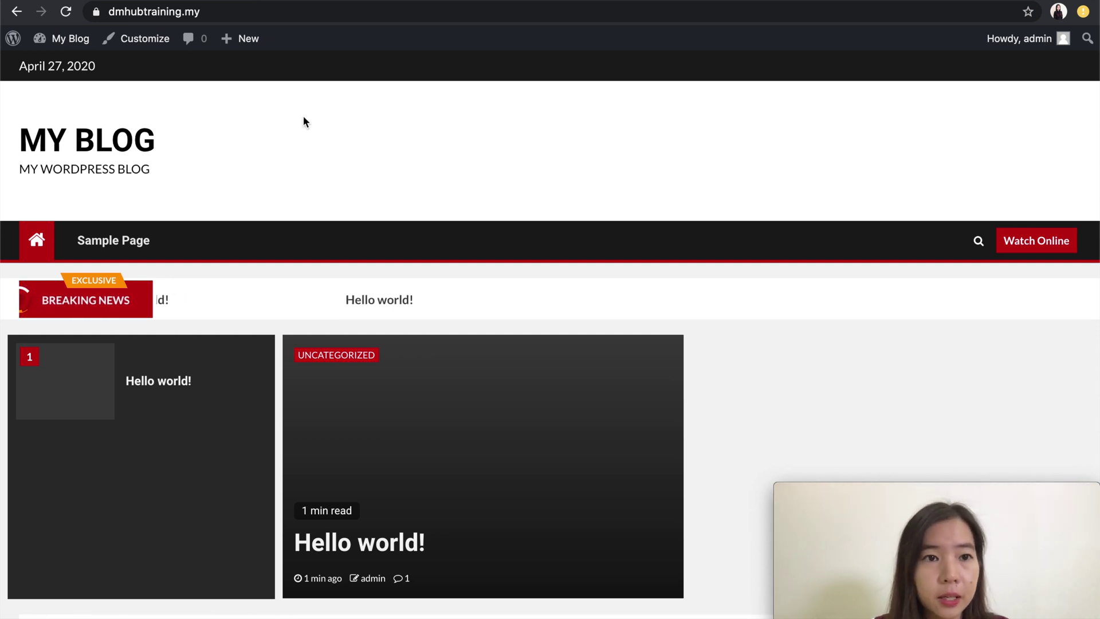
key(ctrl+Tab)
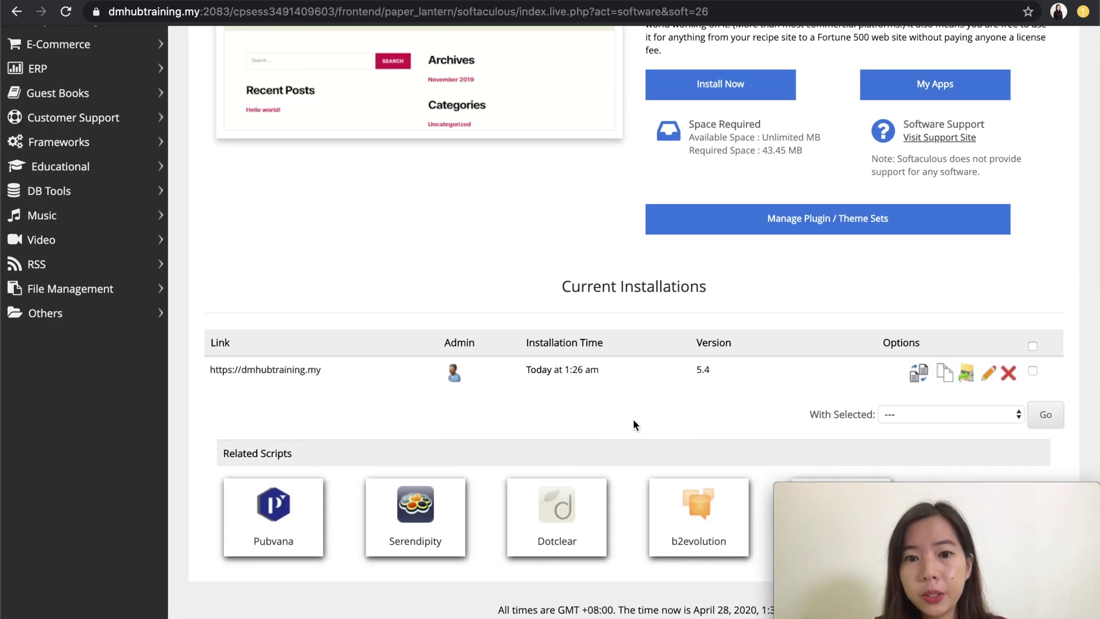
click(1009, 376)
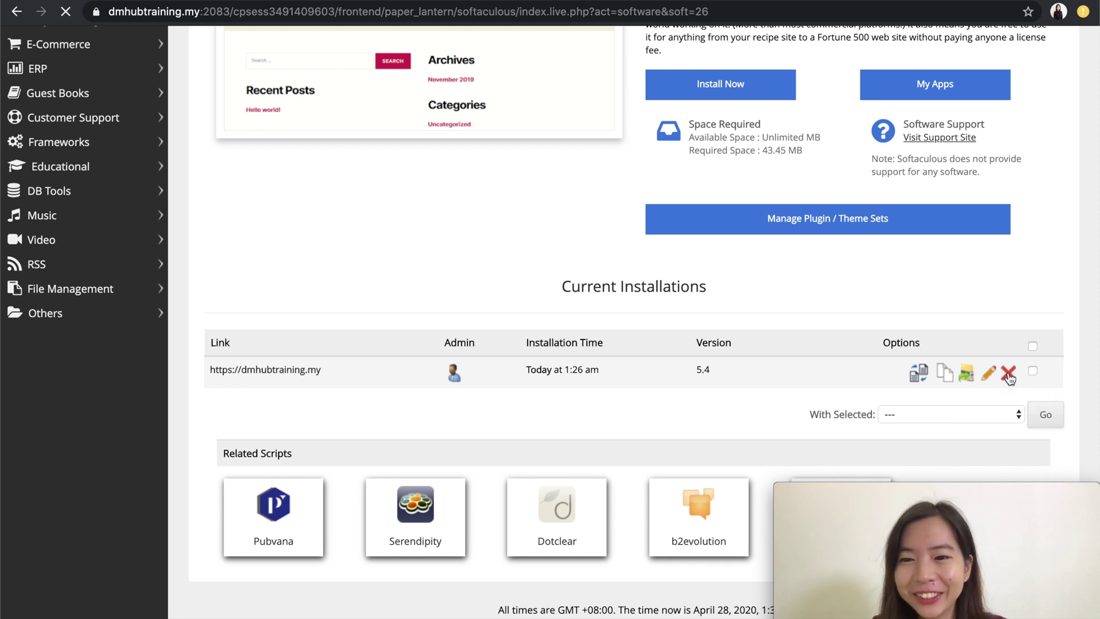
scroll(686, 410, down, 5)
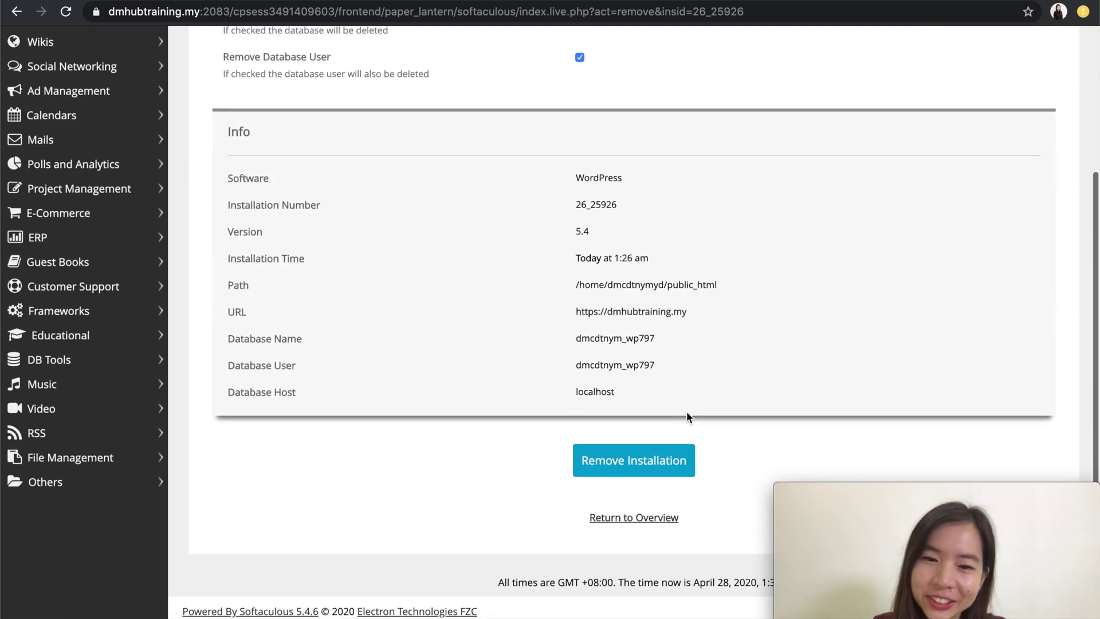
click(624, 494)
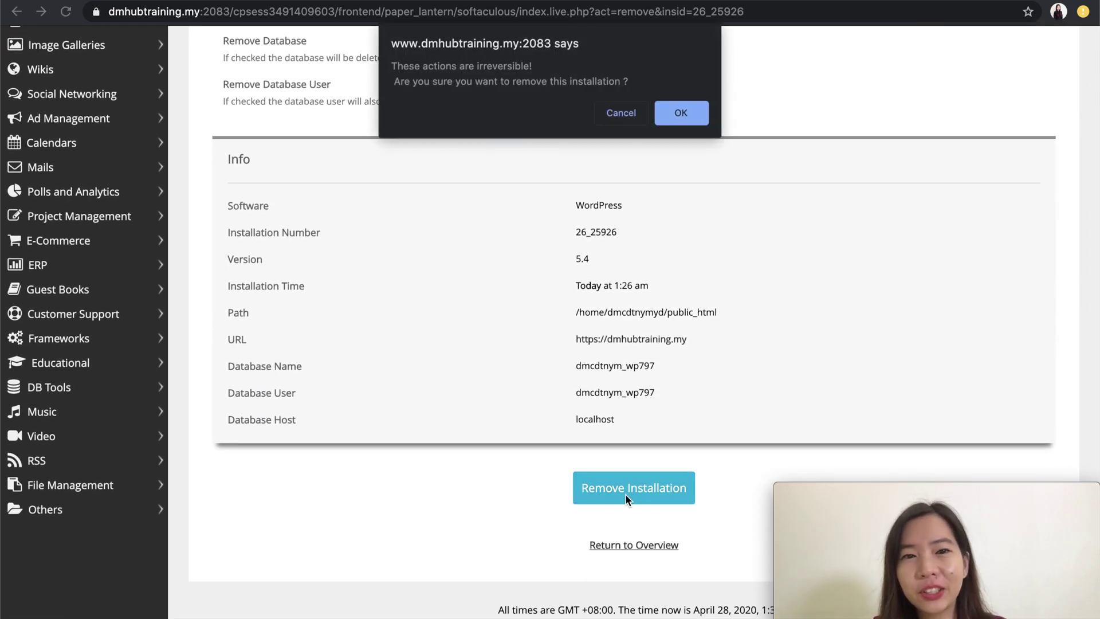
click(686, 117)
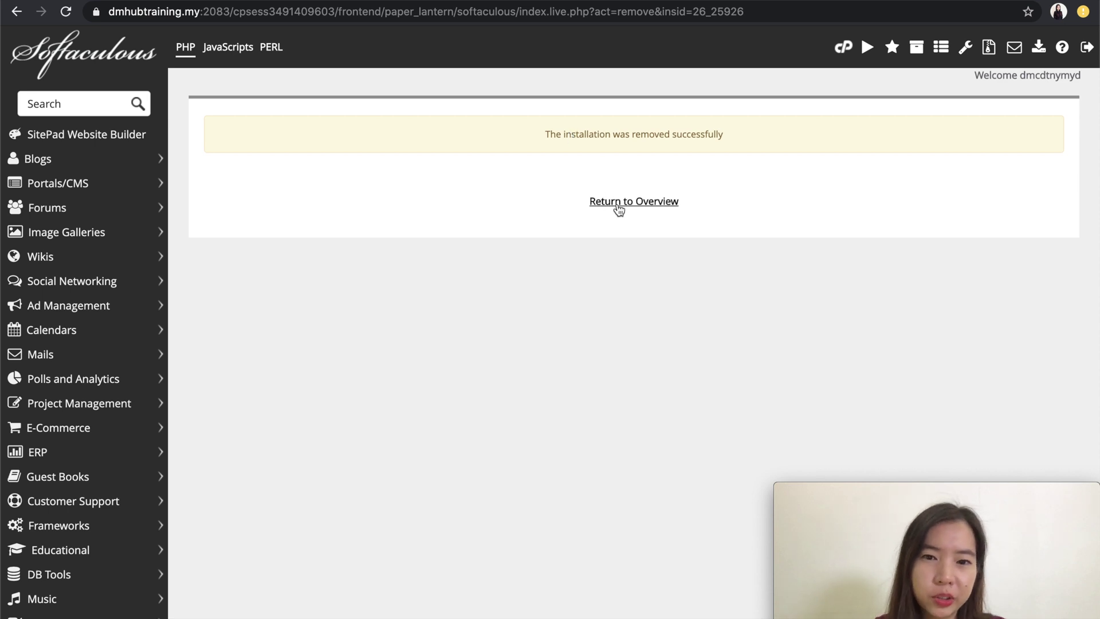
Return to the WordPress overview to check the installations, and reload dmhubtraining.my to verify the removal
click(633, 204)
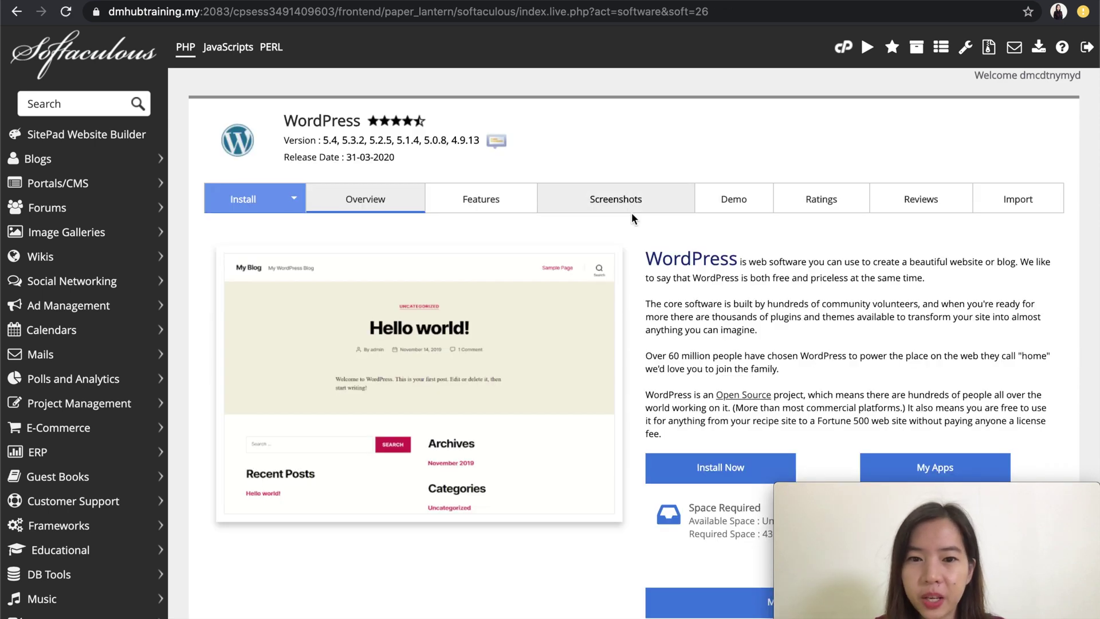
scroll(608, 363, down, 1)
scroll(608, 358, down, 3)
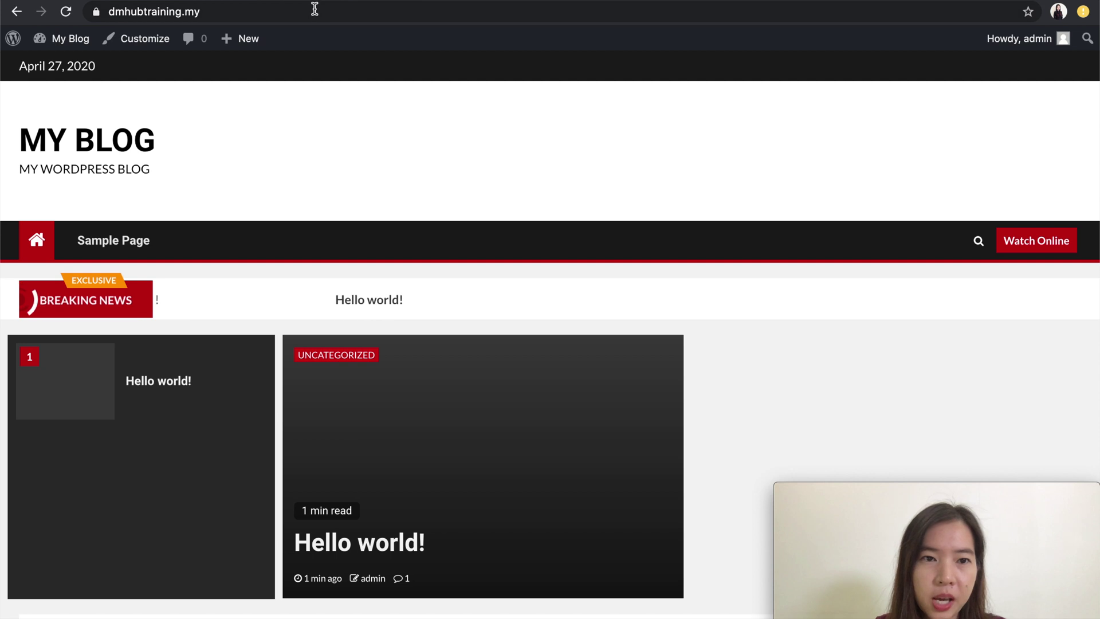
click(314, 9)
key(Return)
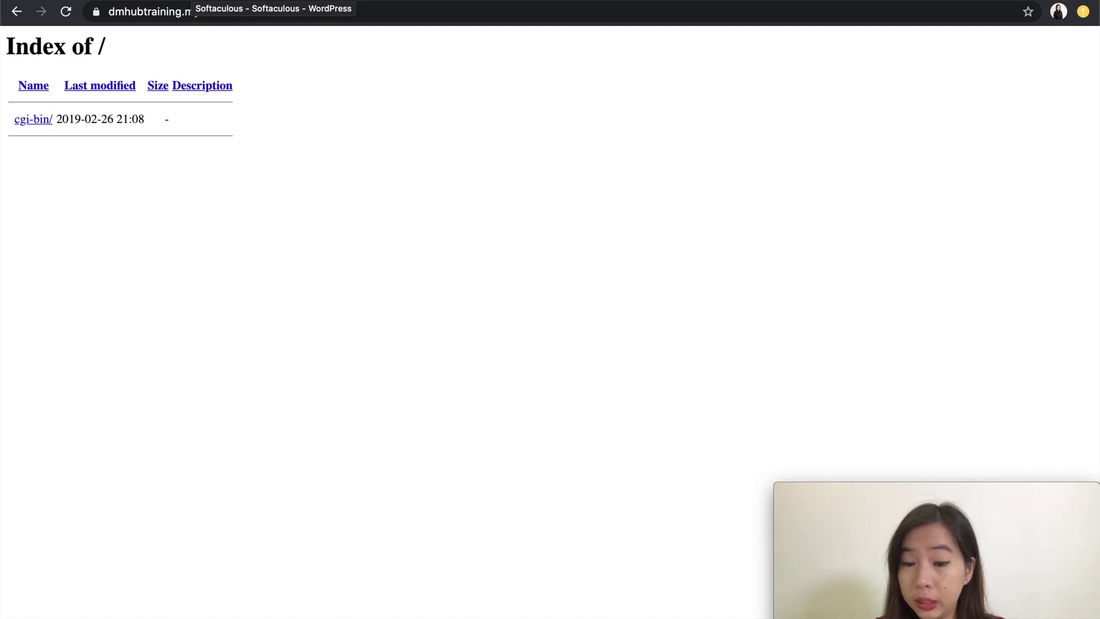
Return to the cPanel home page and open the public_html folder in File Manager to check for leftover WordPress files
click(229, 2)
scroll(243, 201, up, 5)
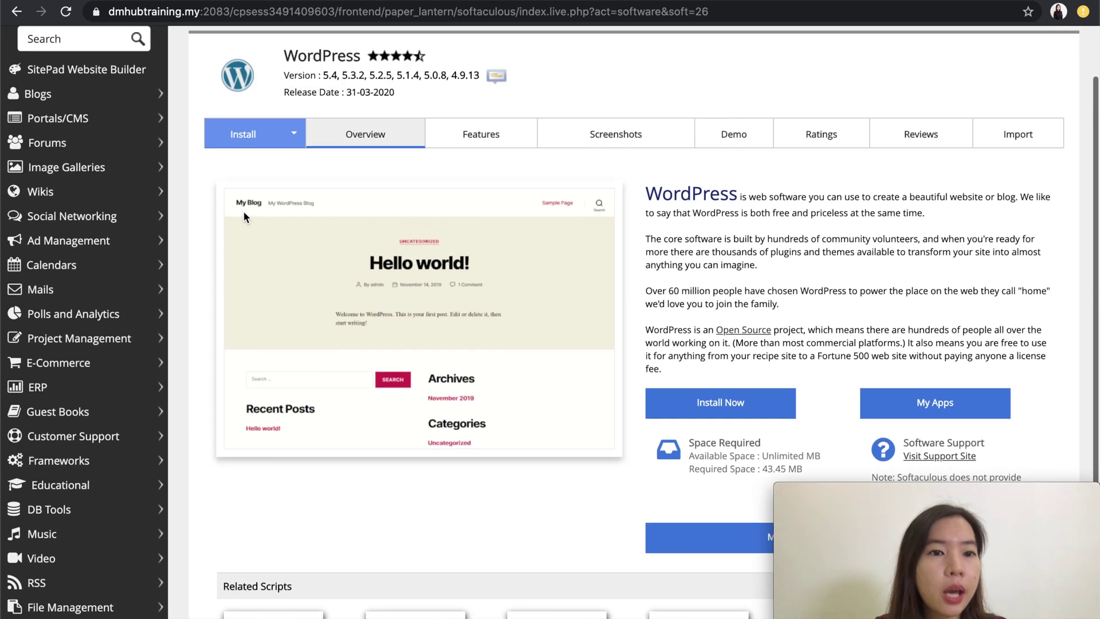
click(844, 50)
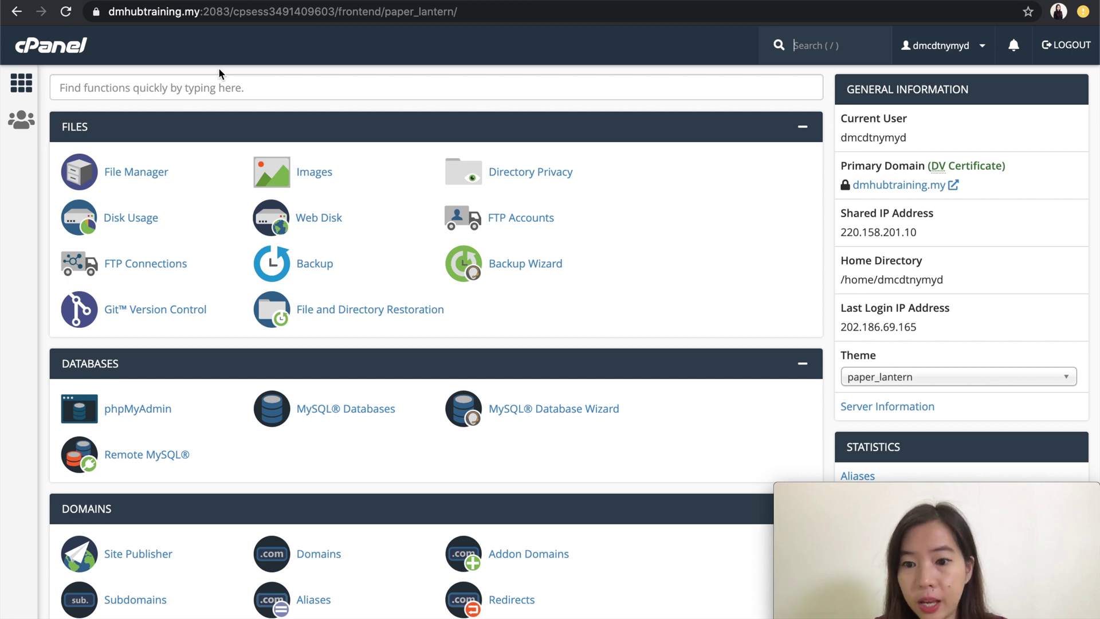
click(145, 176)
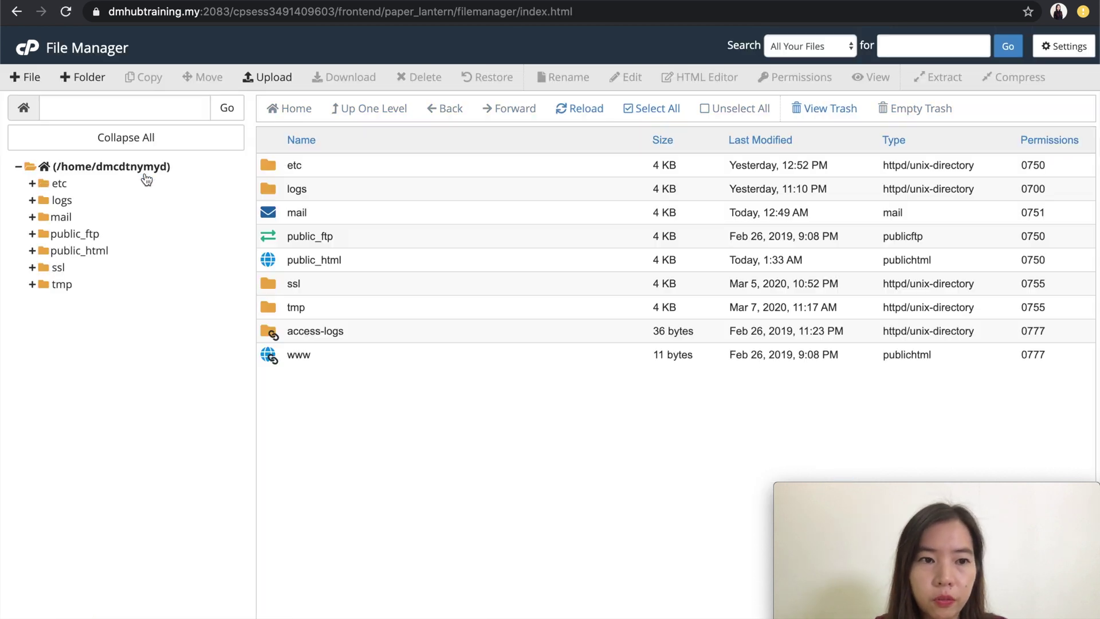
double_click(273, 260)
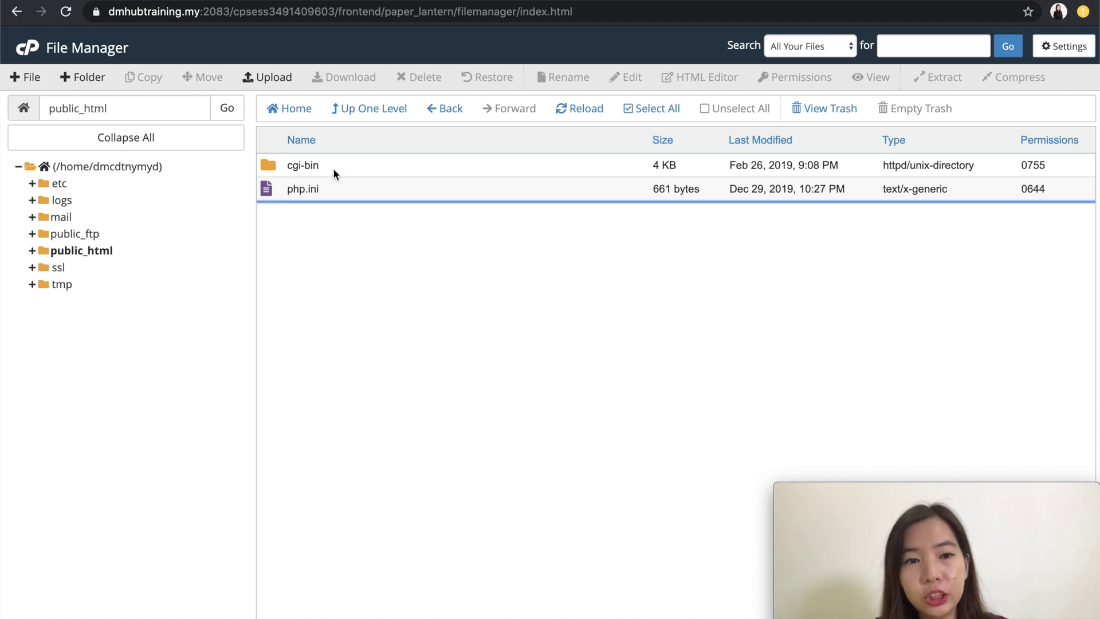
Compare the directory listing shown at dmhubtraining.my with the contents of the public_html folder
click(334, 1)
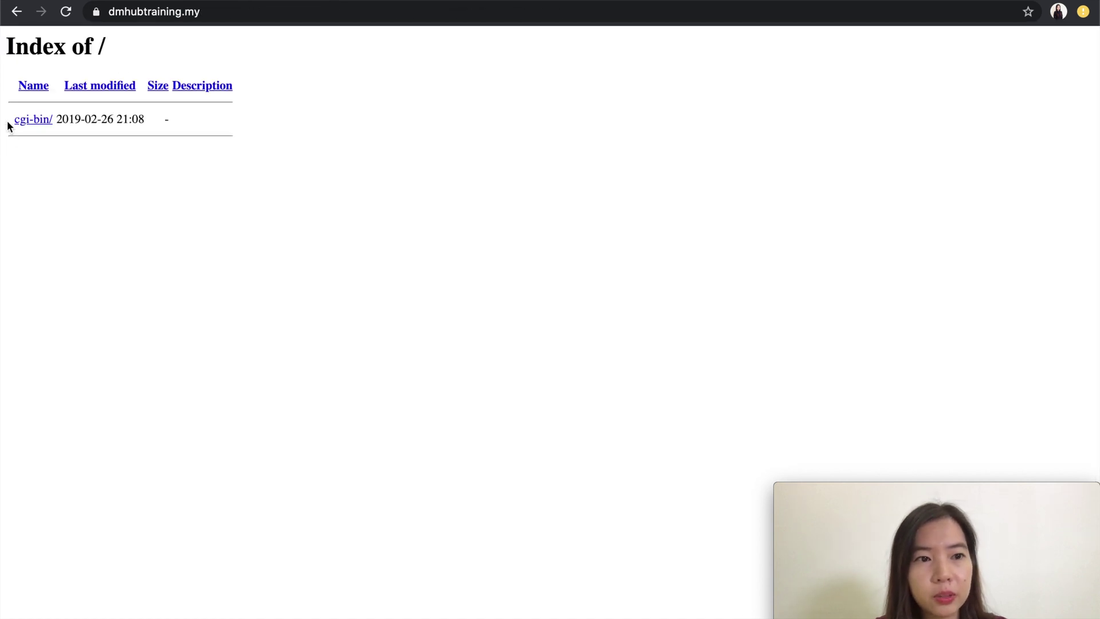
drag(7, 120, 221, 123)
click(221, 123)
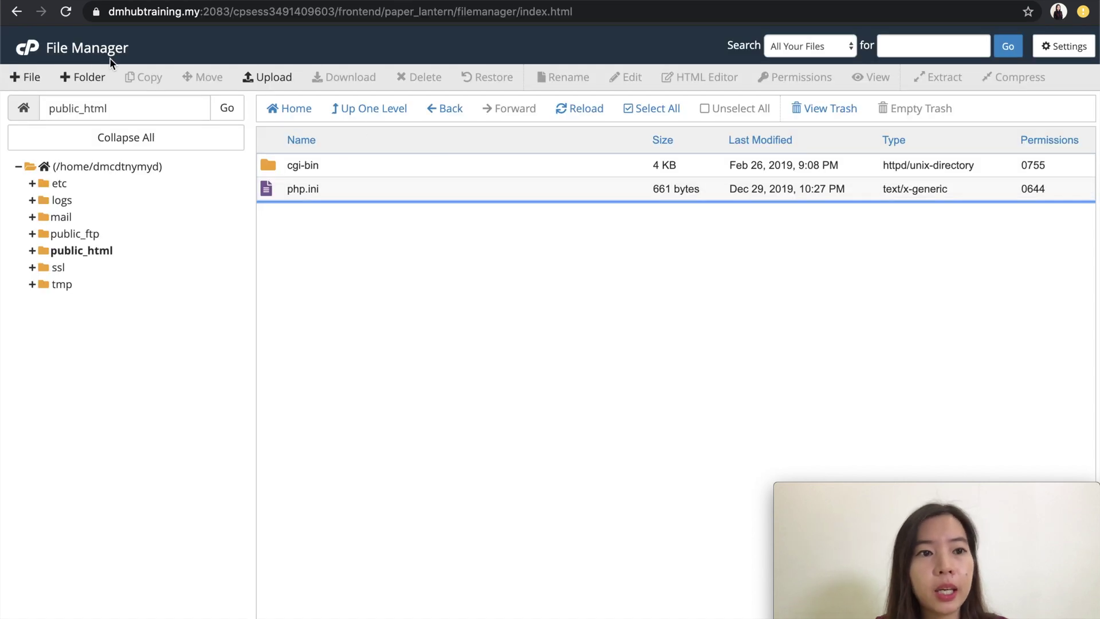
Open MySQL Databases from the cPanel home page and check the Current Databases list for leftover databases
click(34, 49)
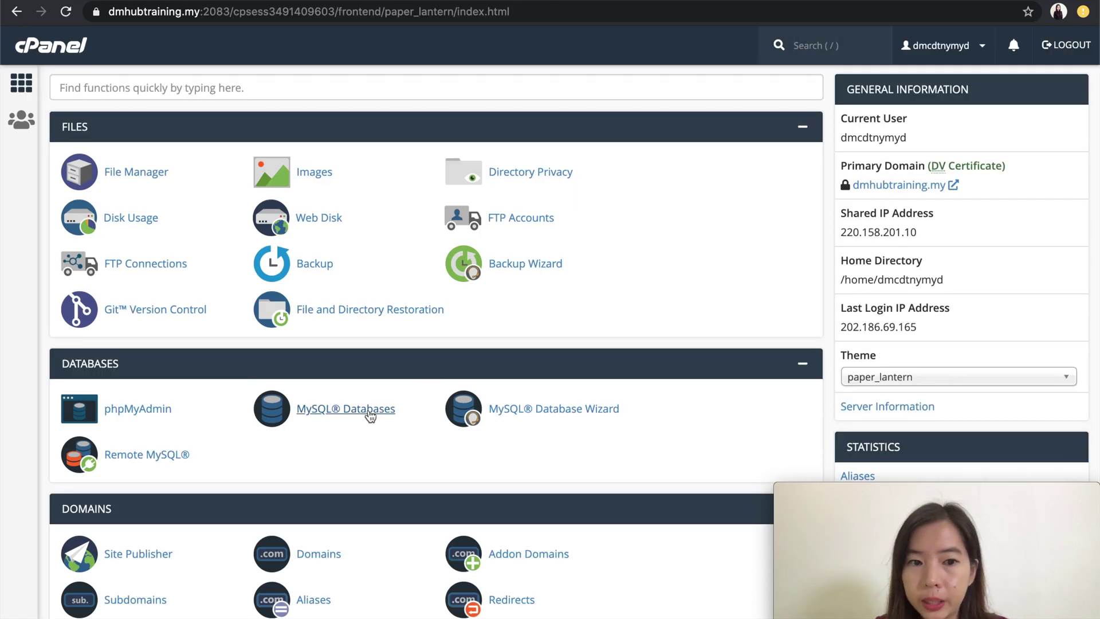
click(370, 416)
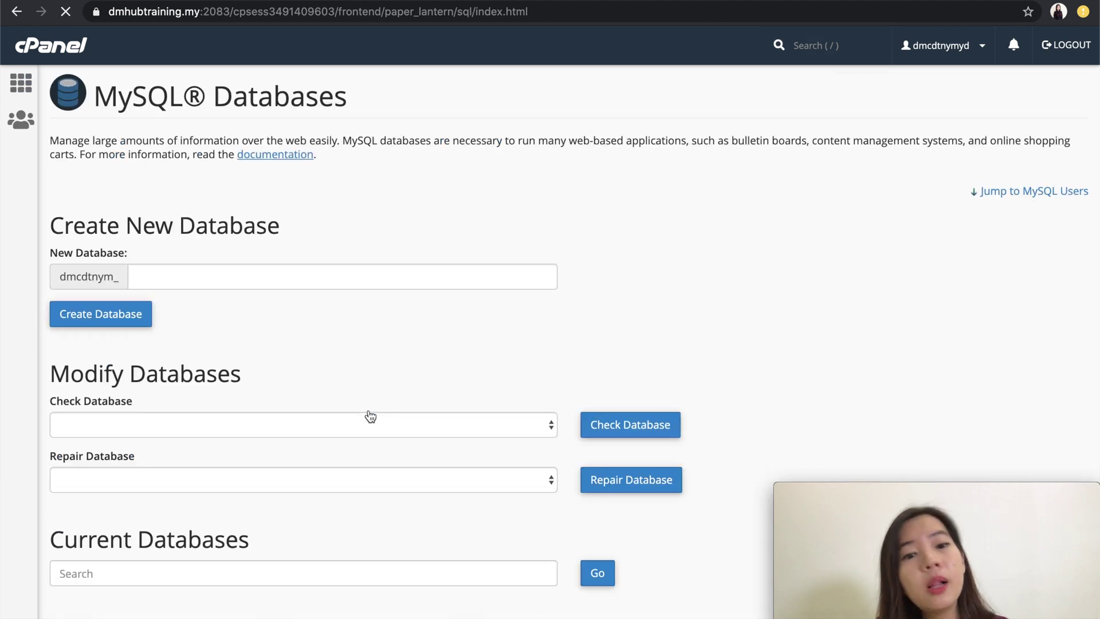
scroll(369, 415, down, 5)
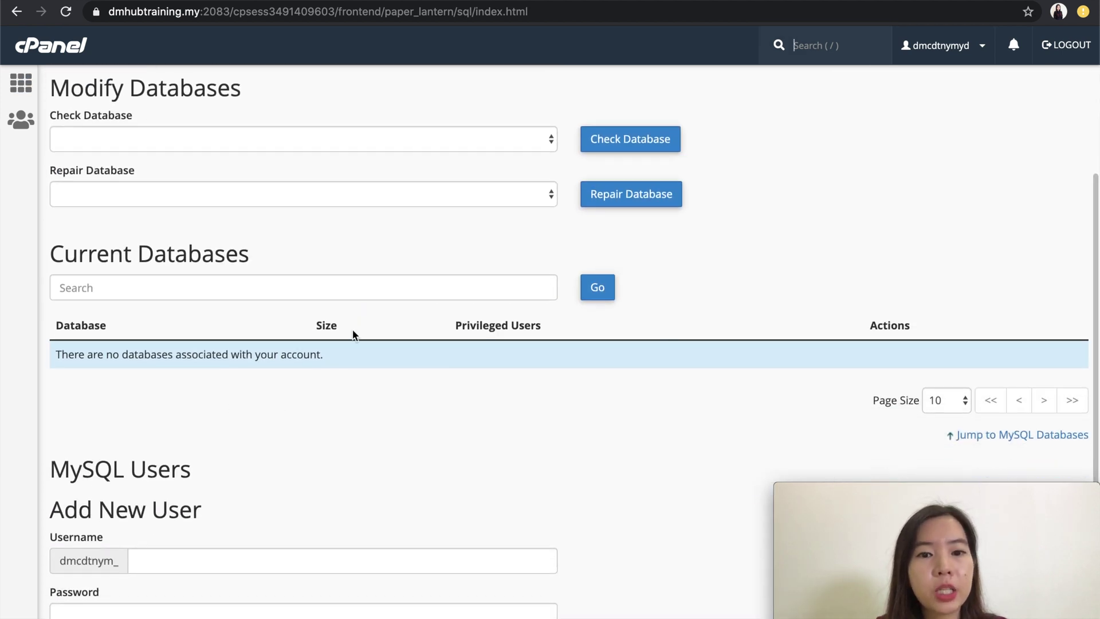
mouse_move(343, 358)
mouse_down()
mouse_move(111, 355)
mouse_move(344, 358)
mouse_up()
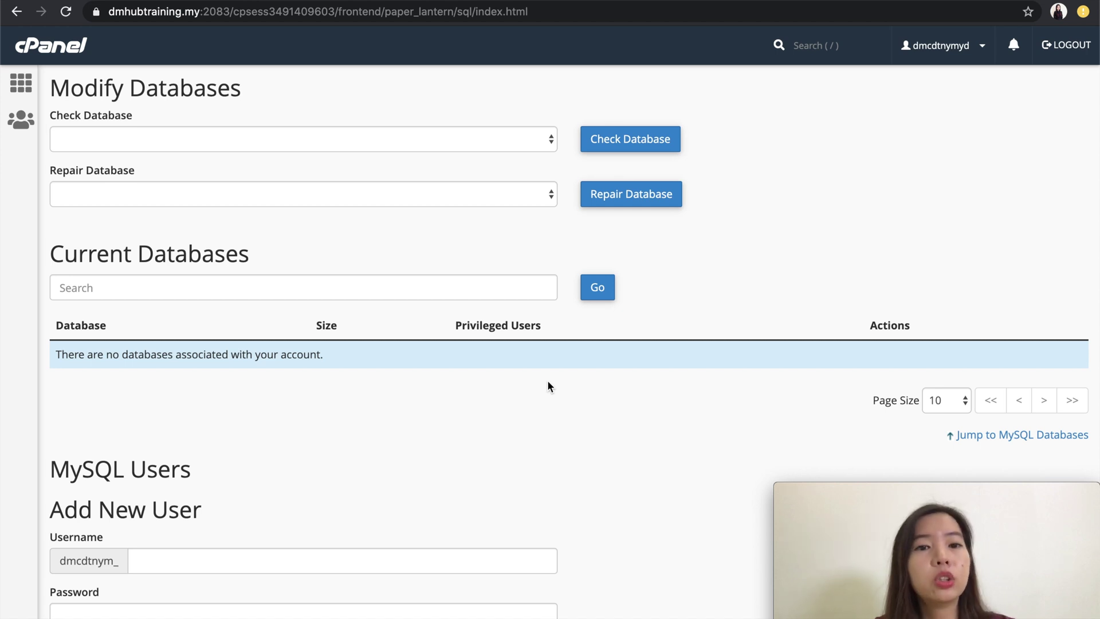
scroll(548, 380, up, 5)
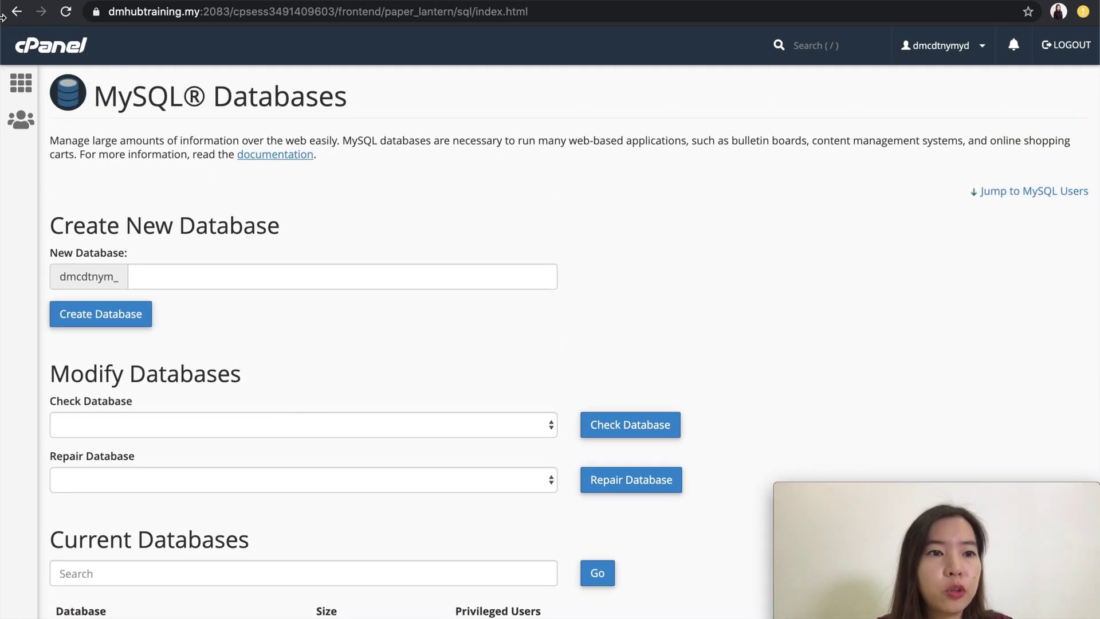
Open WordPress in the Softaculous Apps Installer from the cPanel home page and check its overview for existing installations
click(66, 55)
scroll(182, 341, down, 20)
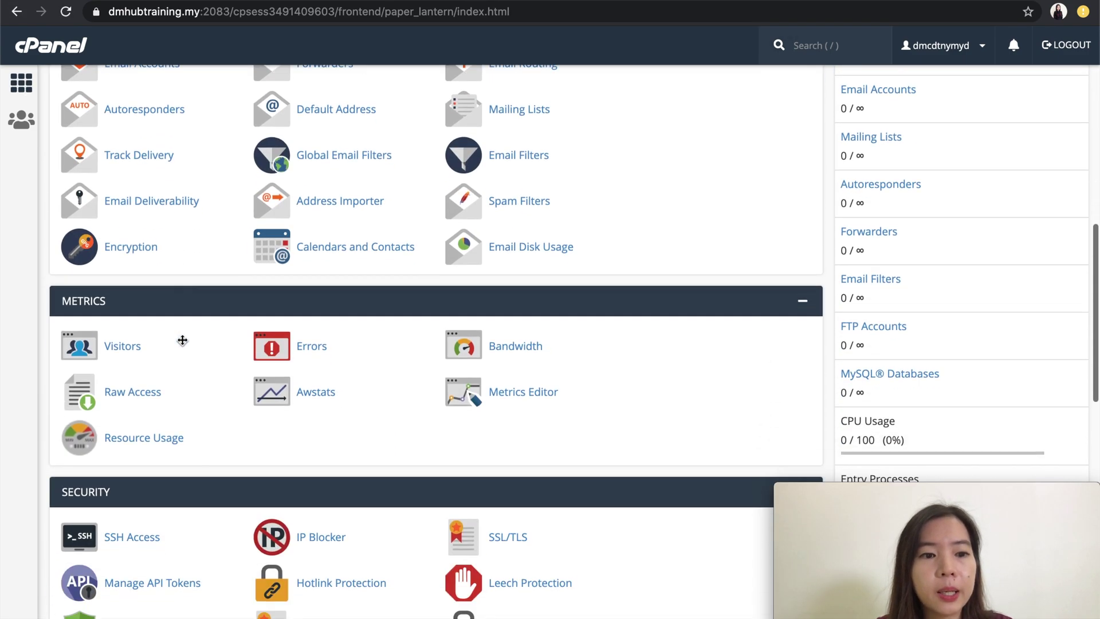
scroll(178, 371, down, 5)
click(108, 454)
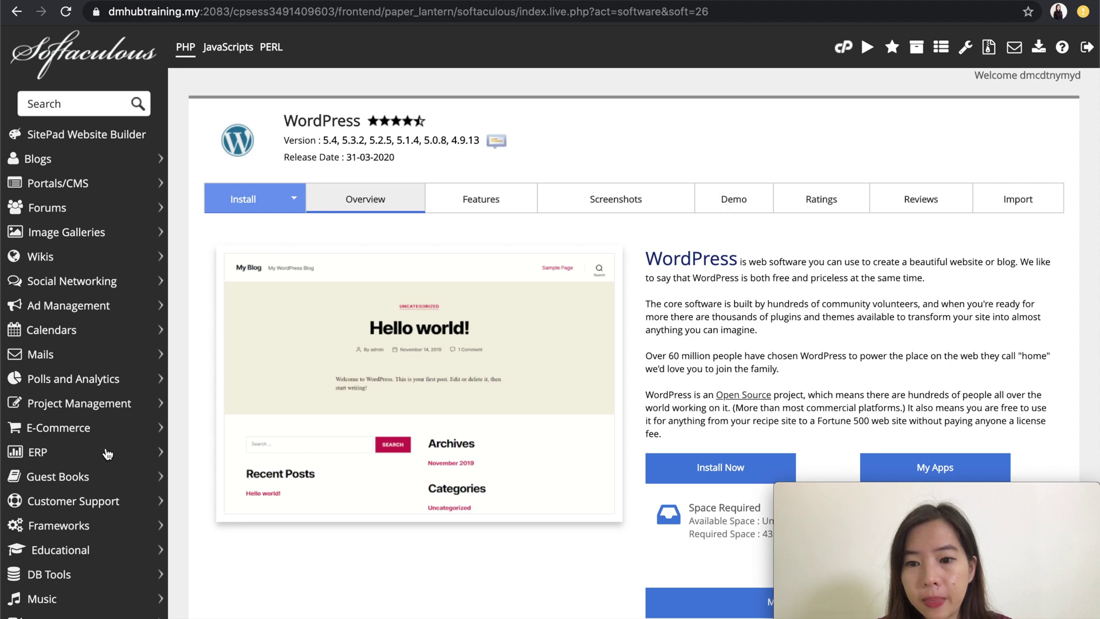
scroll(385, 451, down, 4)
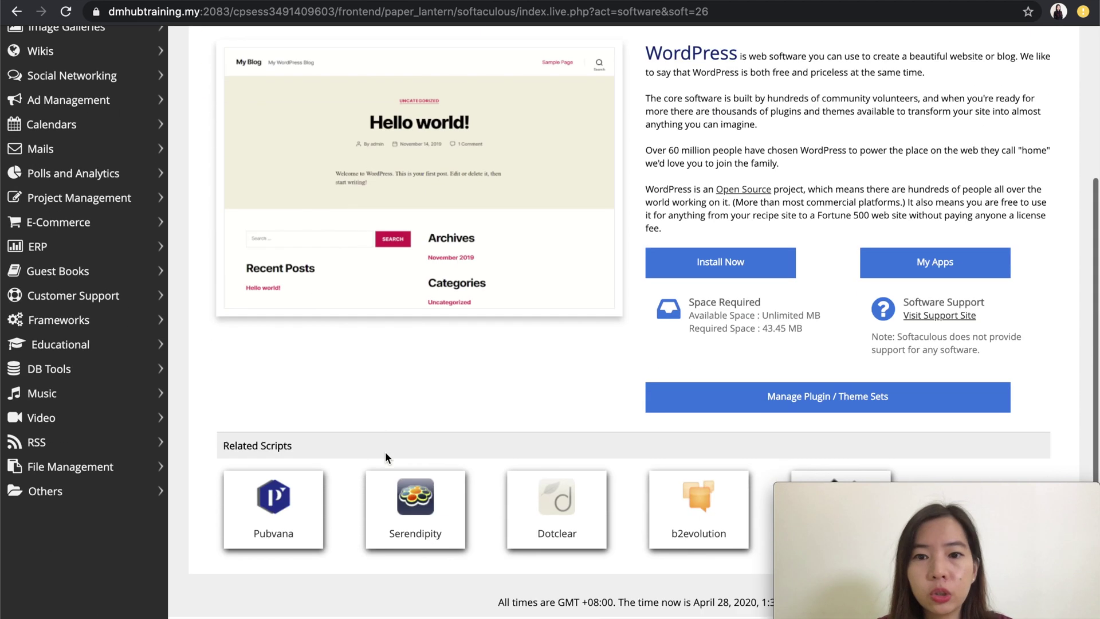
scroll(602, 289, up, 1)
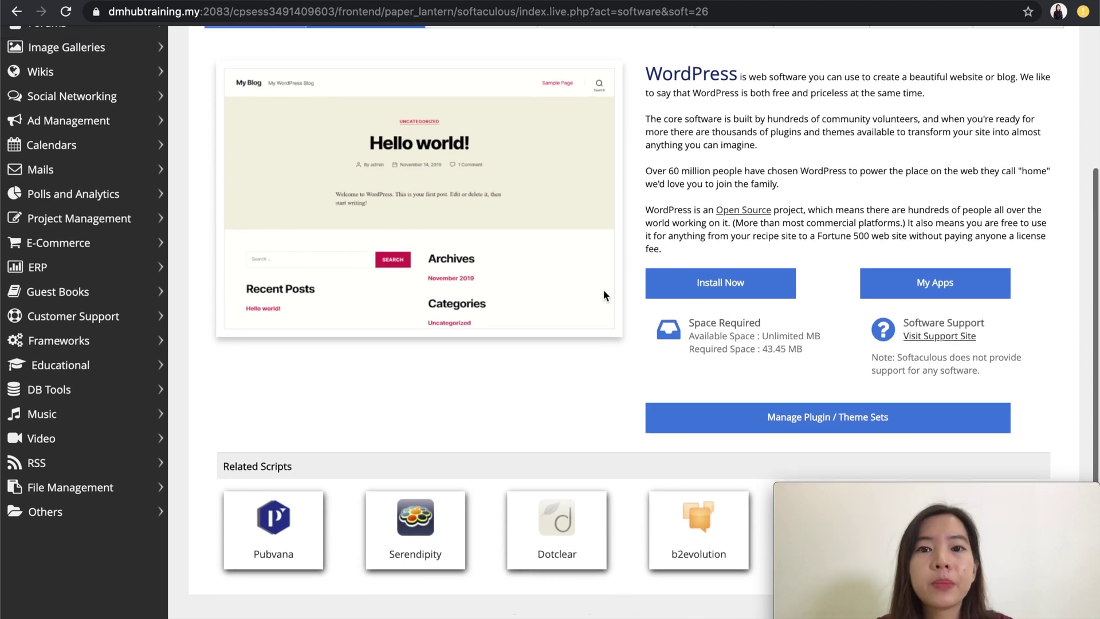
scroll(711, 190, up, 1)
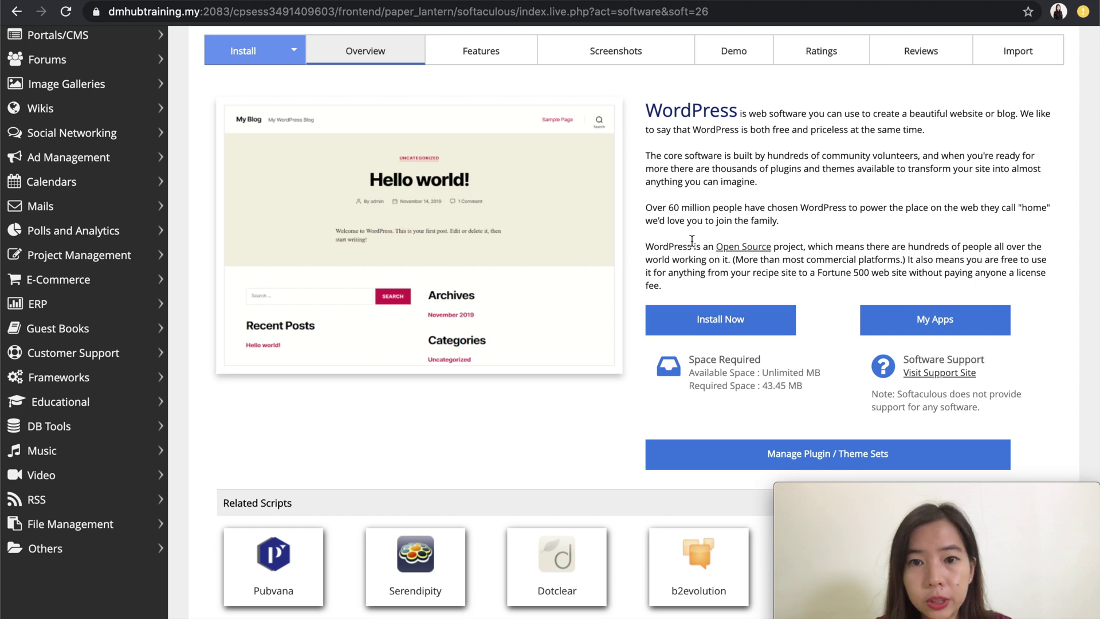
scroll(692, 242, up, 2)
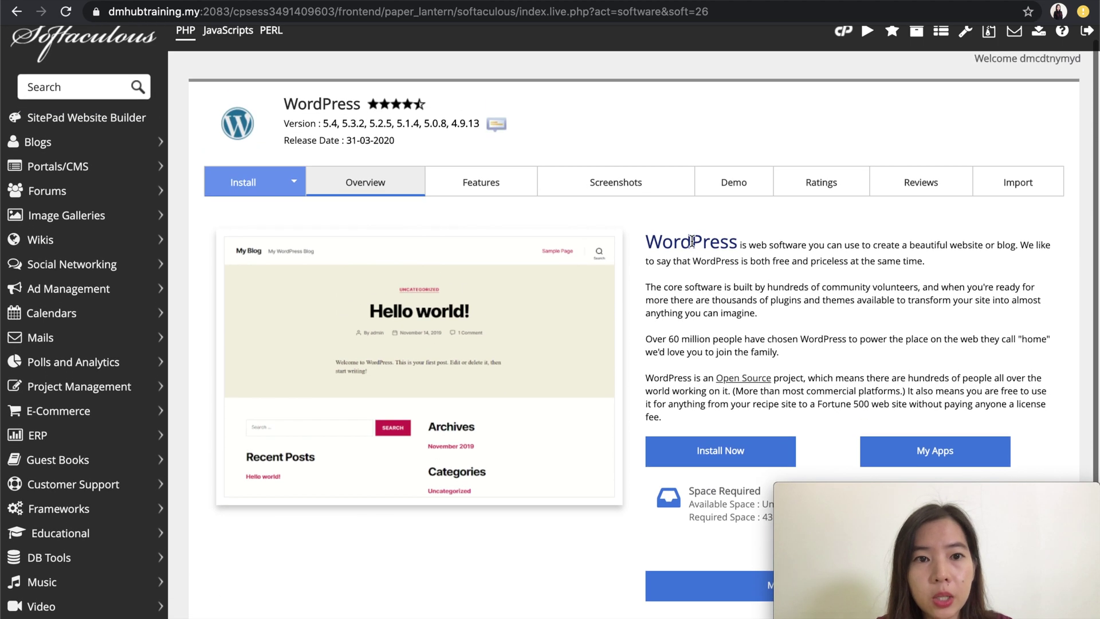
Start a new WordPress installation on dmhubtraining.my and clear the installation directory so it installs in the domain root
scroll(692, 242, down, 3)
click(720, 351)
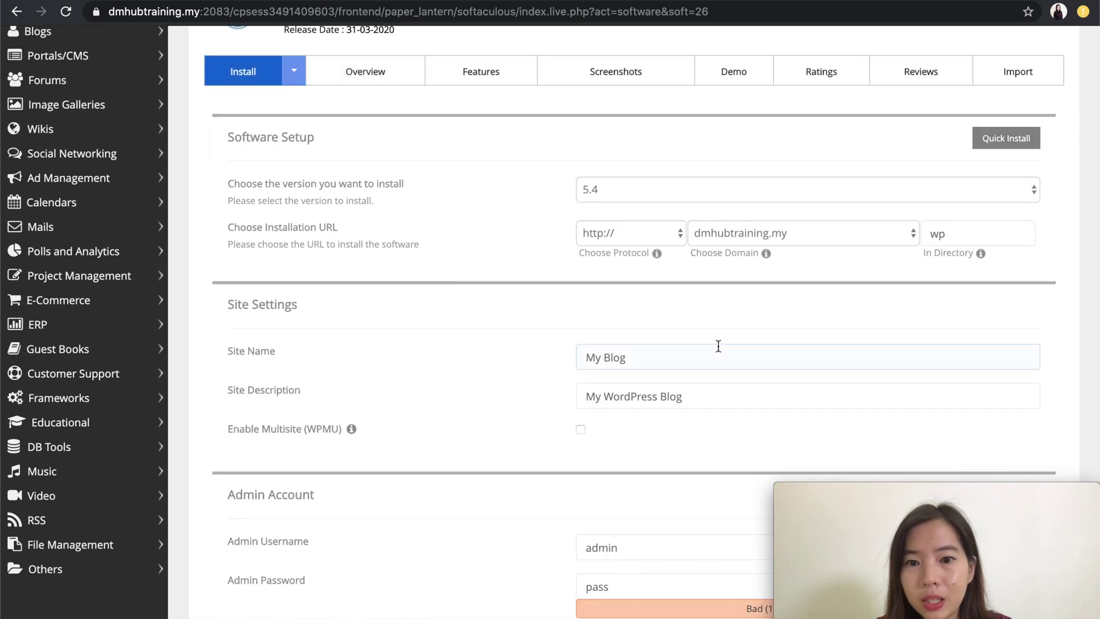
scroll(718, 346, down, 1)
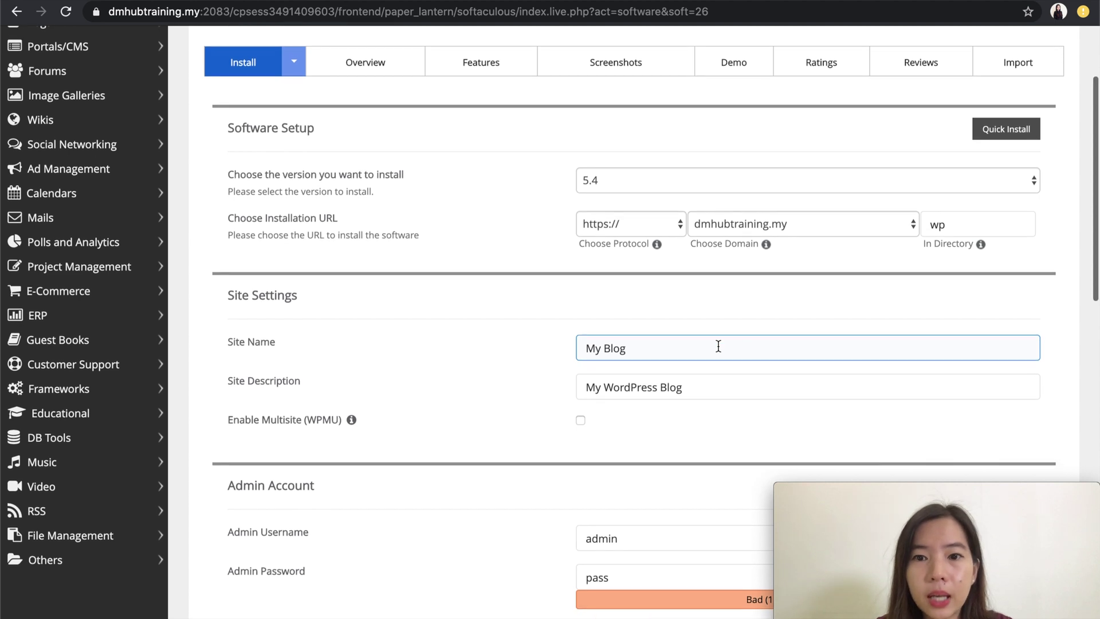
click(949, 221)
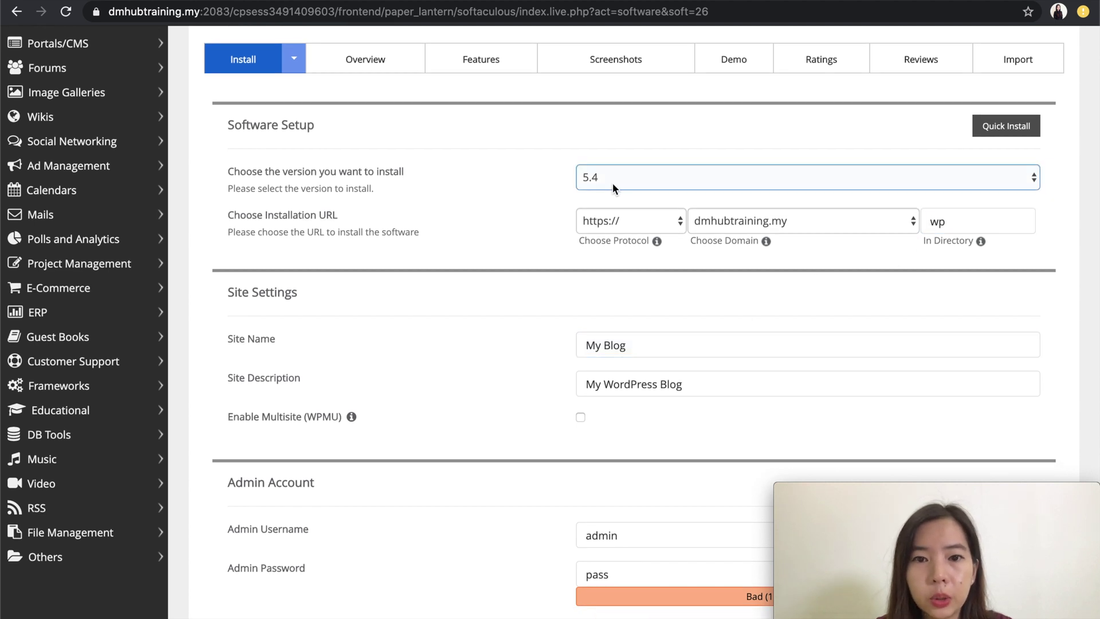
key(BackSpace)
key(BackSpace)
right_click(413, 457)
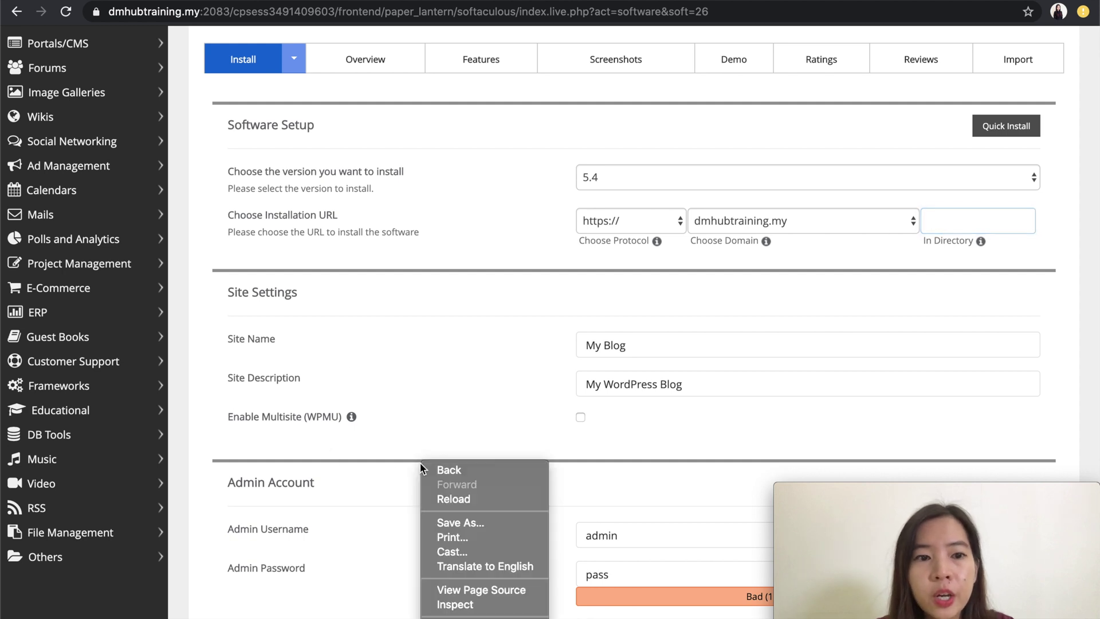
click(550, 404)
Review the default admin account, language and theme settings, and install WordPress without selecting a theme
scroll(669, 430, down, 10)
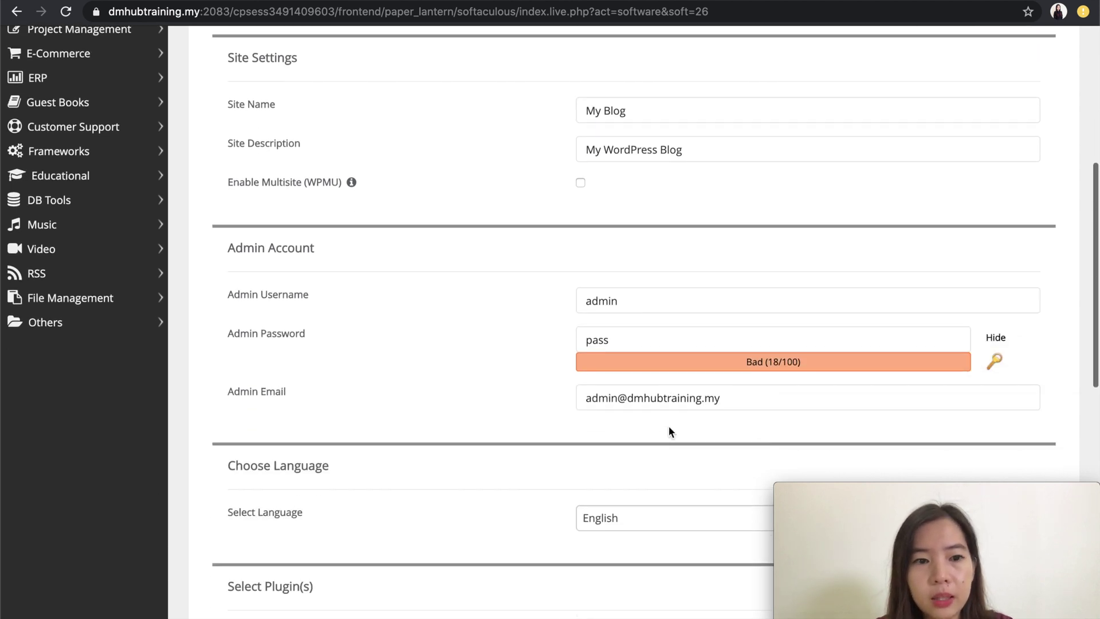
scroll(597, 302, down, 15)
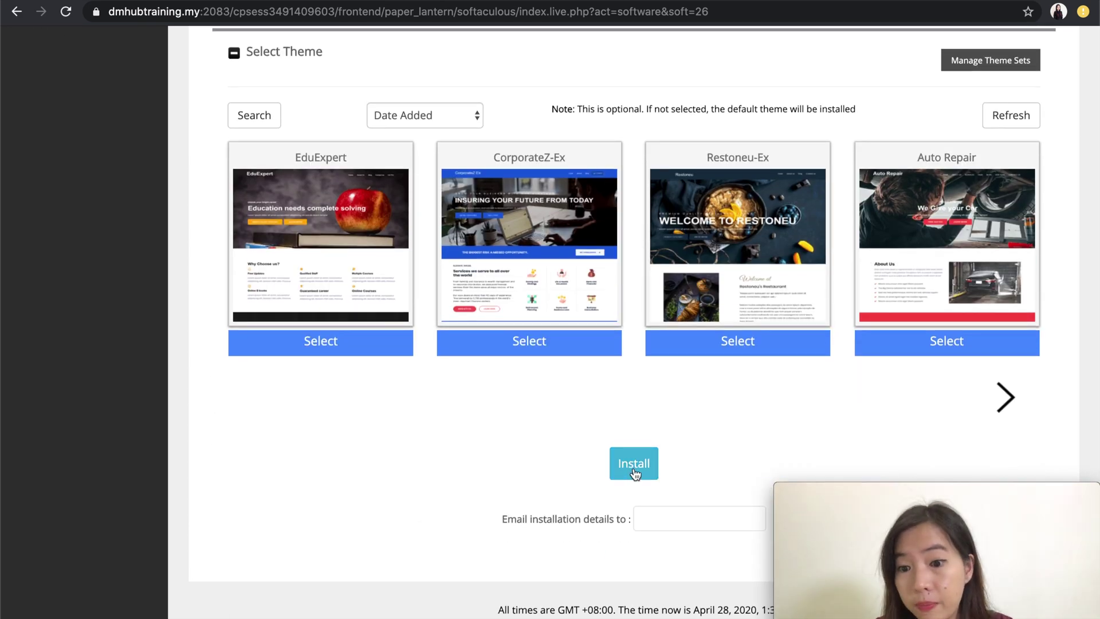
click(634, 472)
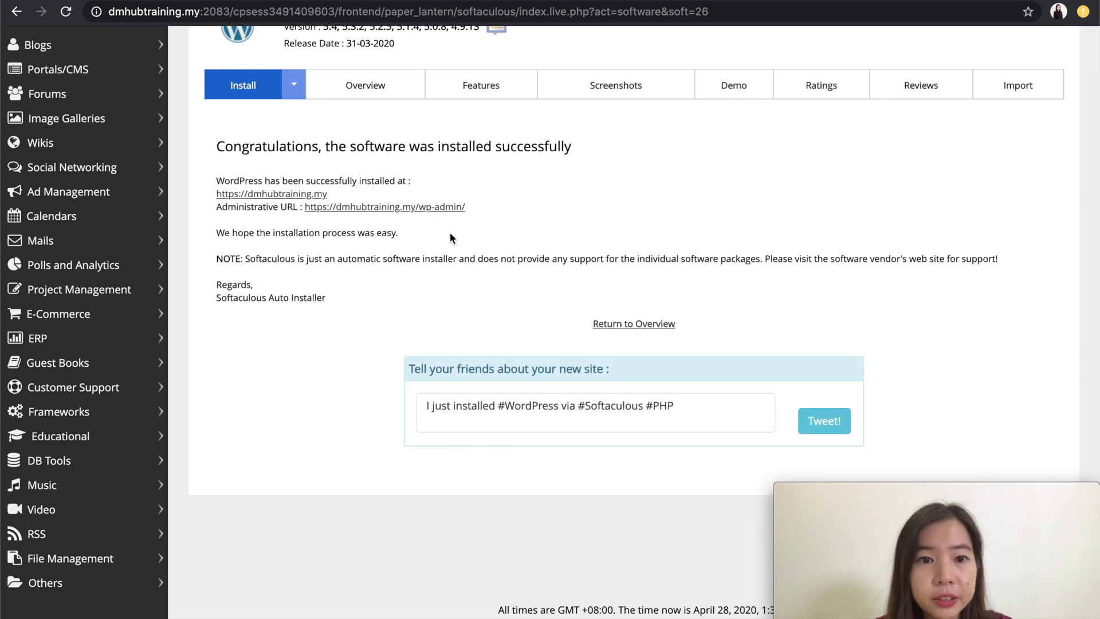
Open the new site's administrative URL, and load the dmhubtraining.my homepage to check the fresh WordPress site
click(434, 206)
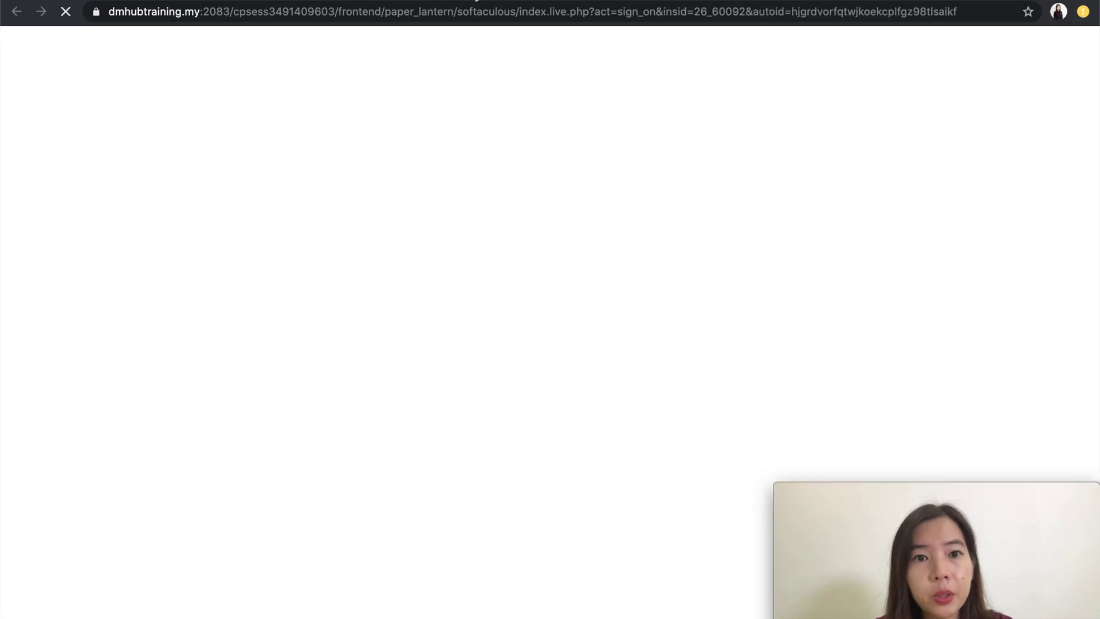
click(451, 10)
key(Return)
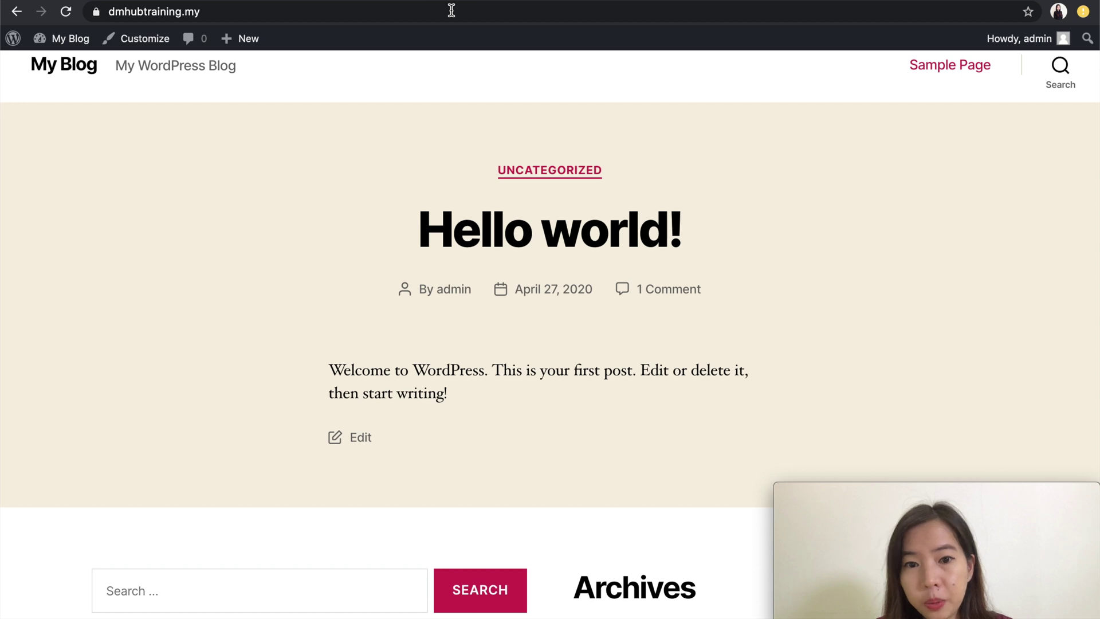
scroll(450, 83, up, 1)
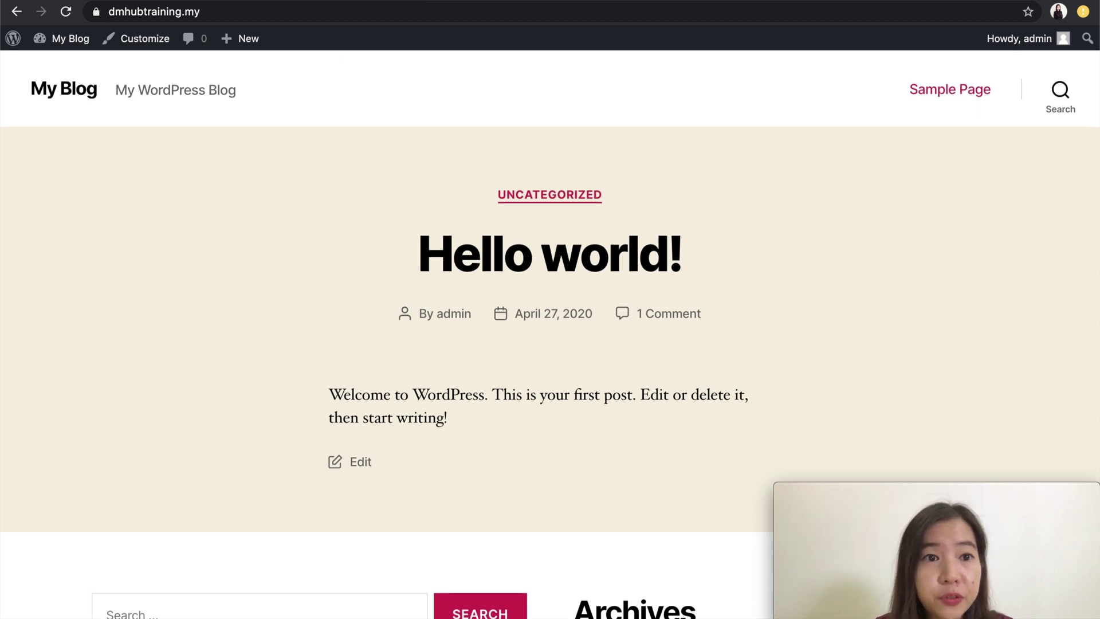
Return to the cPanel home page from the installation confirmation and reopen WordPress in the Softaculous Apps Installer
key(ctrl+Tab)
scroll(351, 153, up, 2)
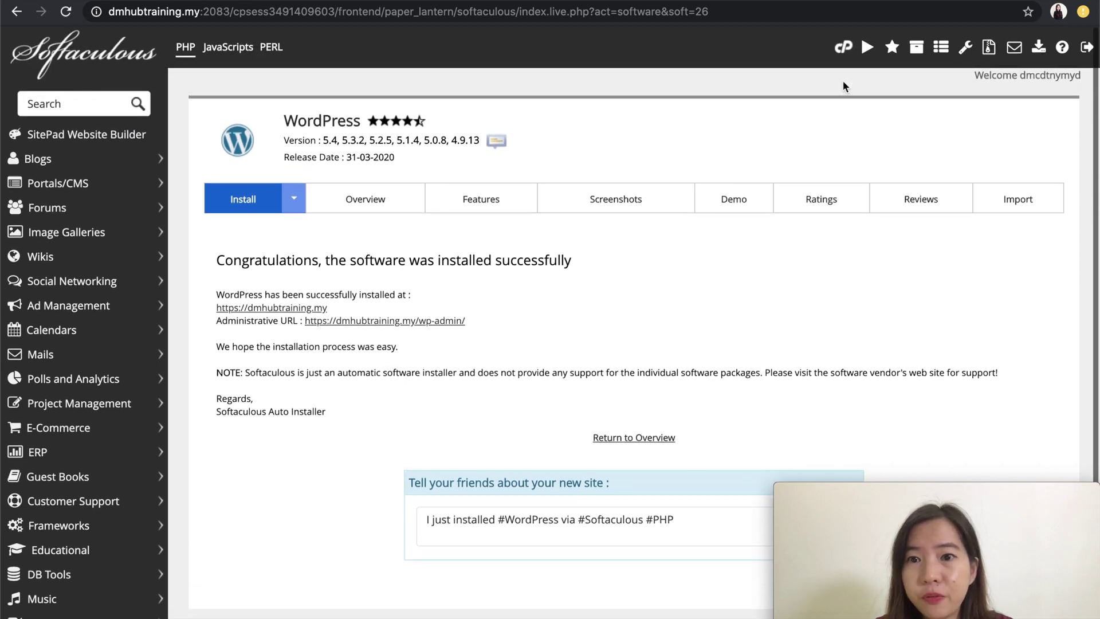
click(843, 52)
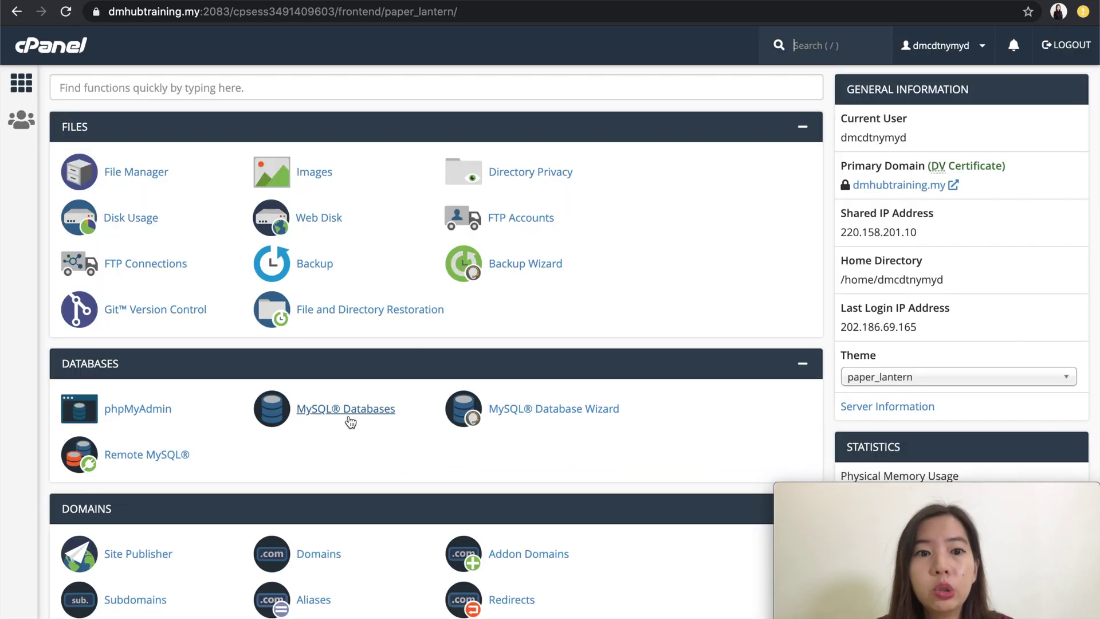
scroll(349, 420, down, 20)
scroll(123, 498, down, 3)
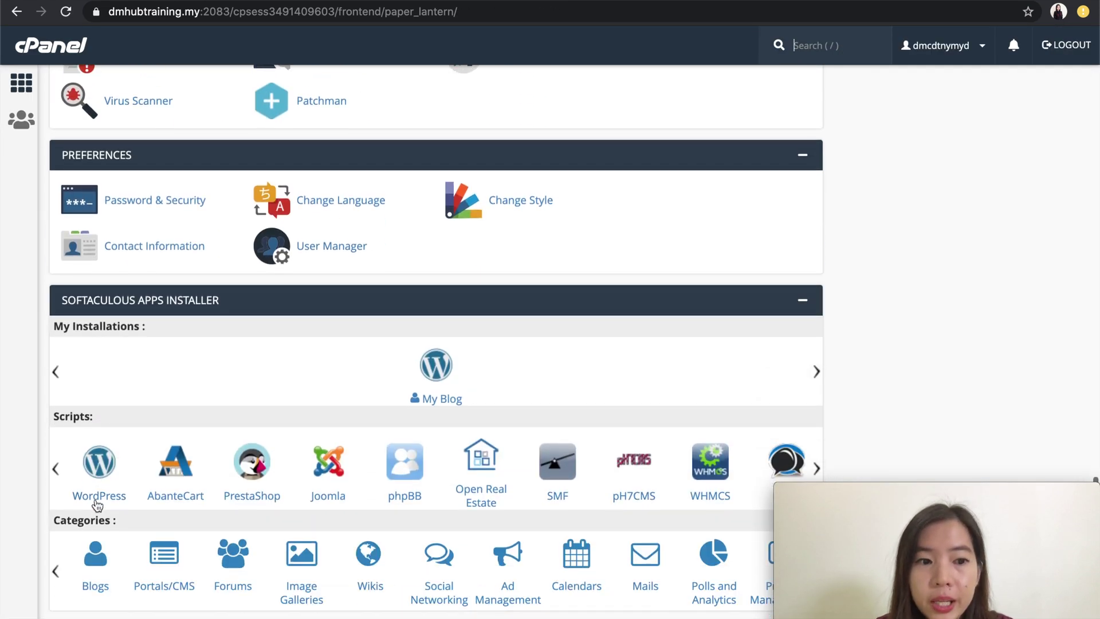
click(98, 475)
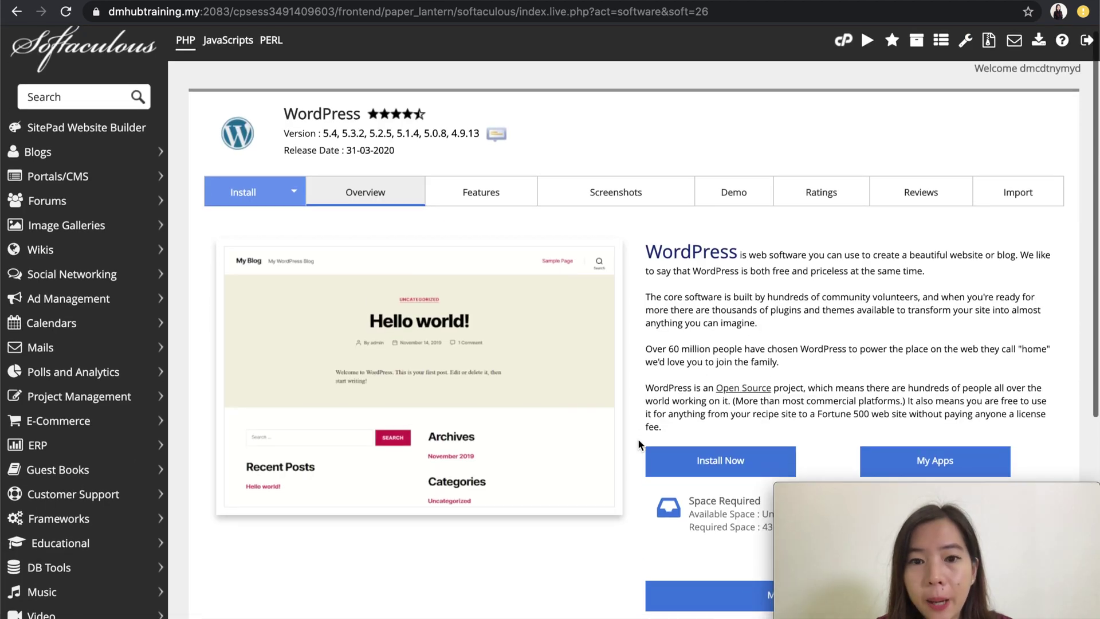